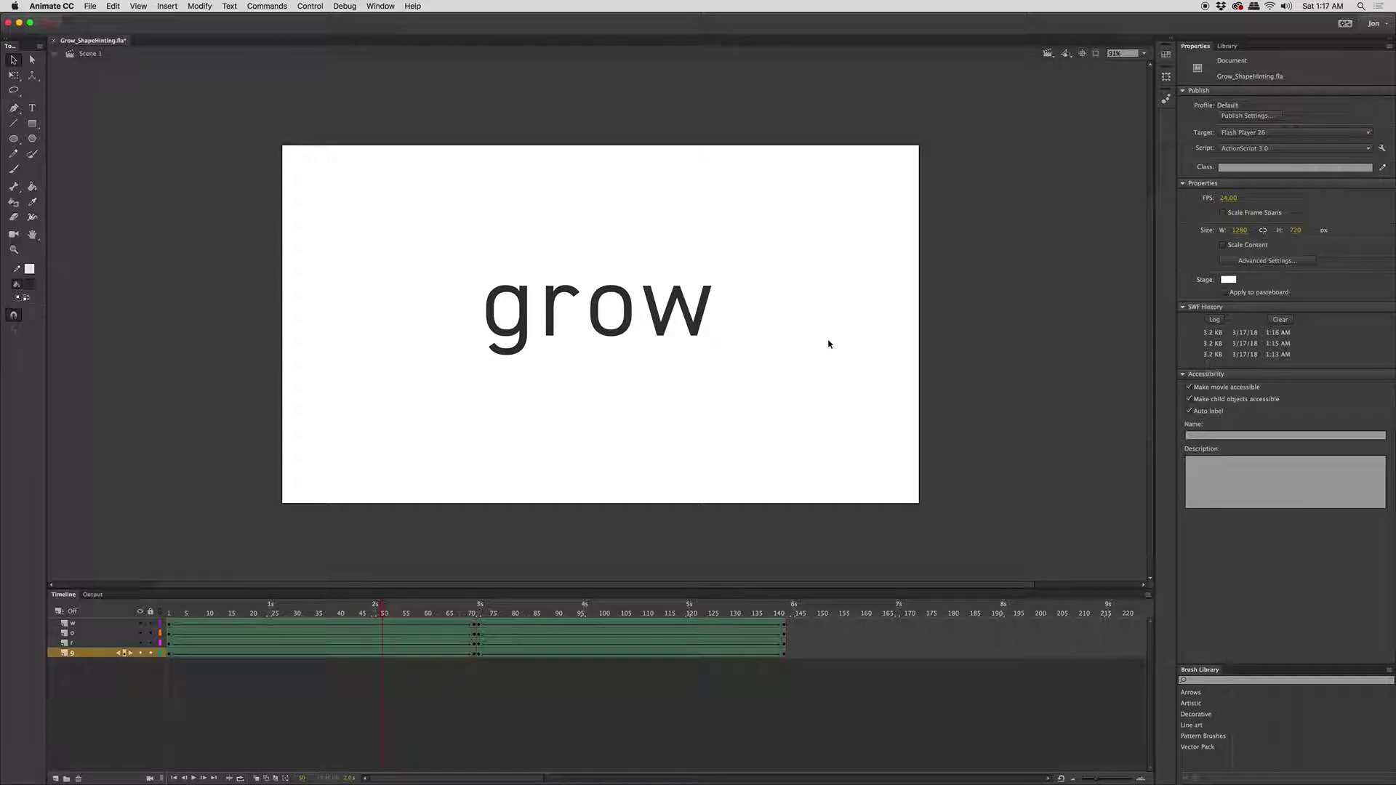
# Step: Preview the finished "grow" movie and inspect the shape hints on the g layer's first and thin-letter keyframes
pyautogui.press('super+Return')
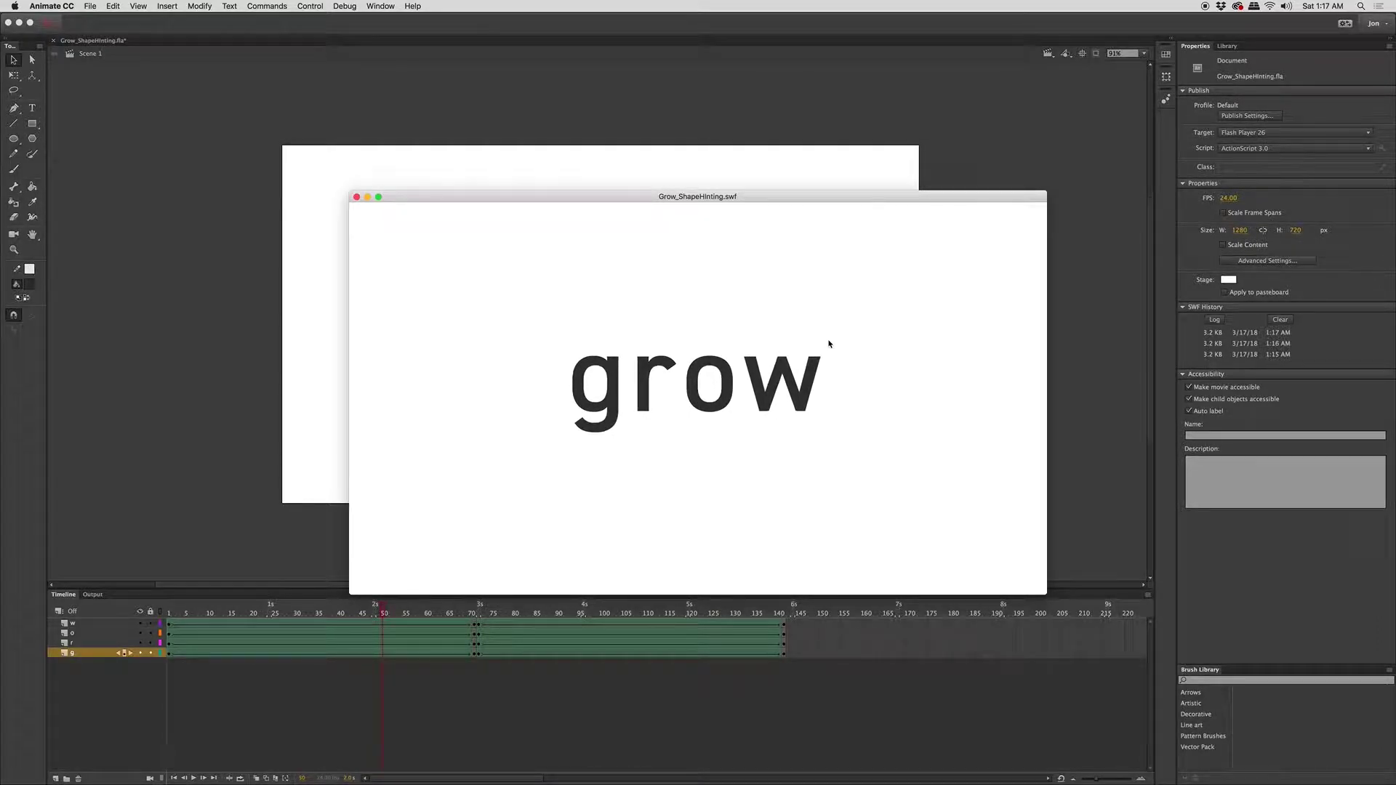
pyautogui.press('super+w')
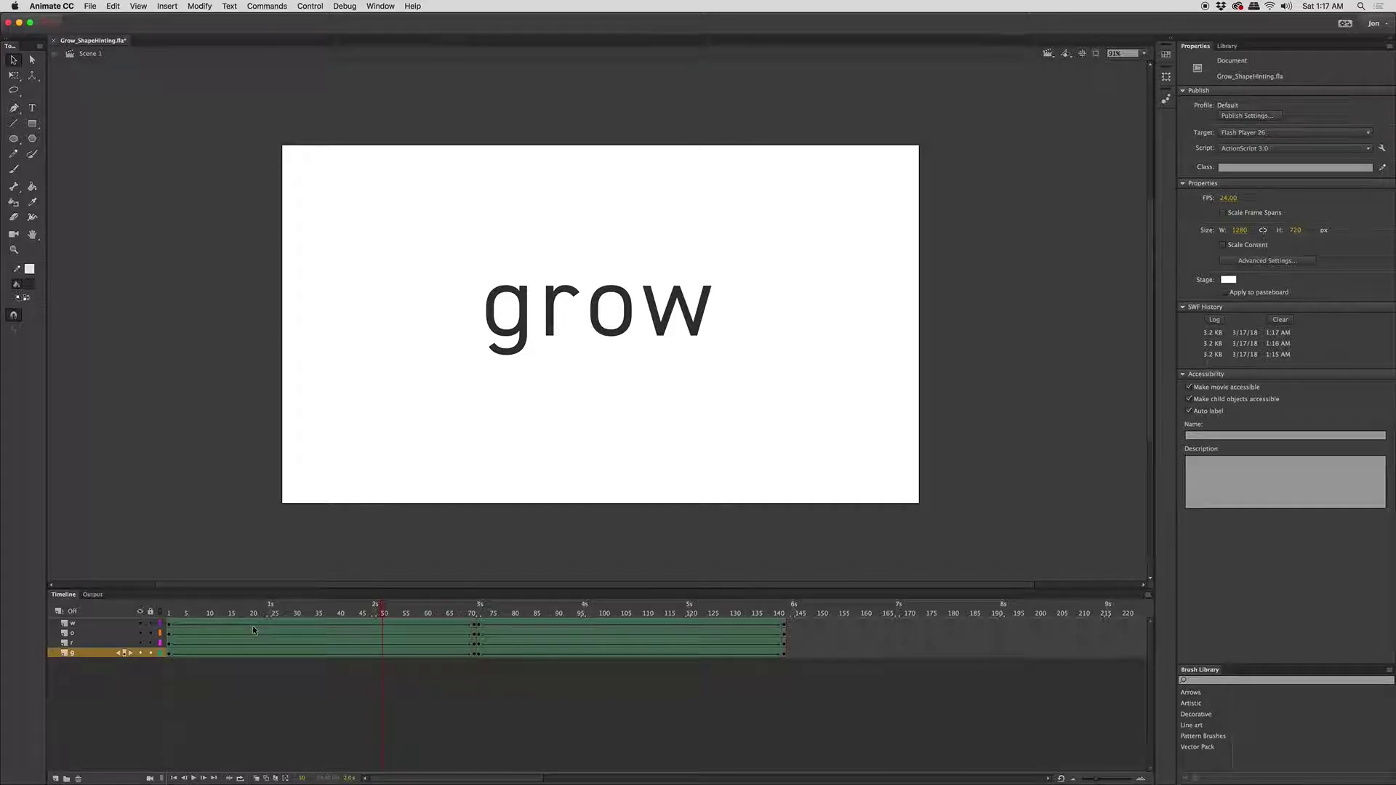
pyautogui.click(169, 654)
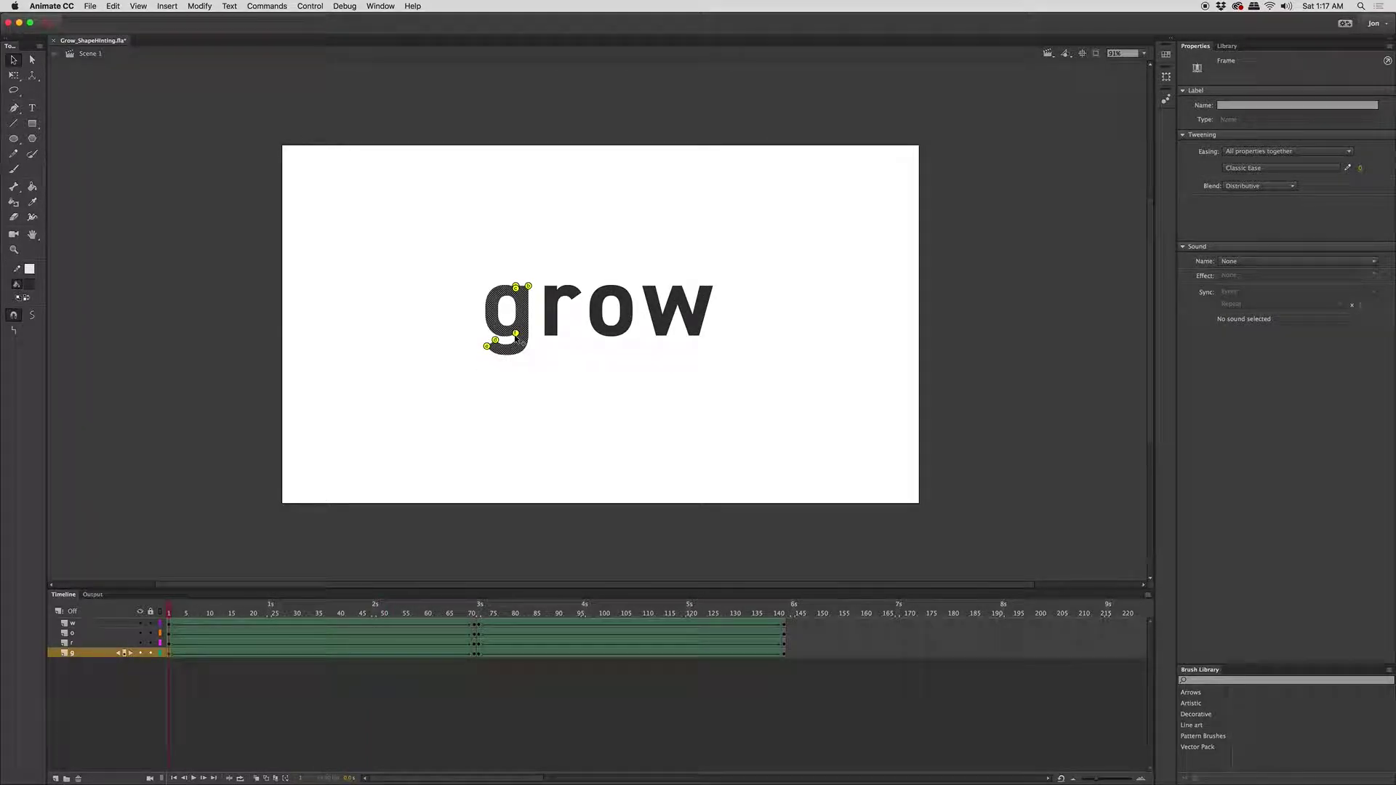
pyautogui.click(474, 653)
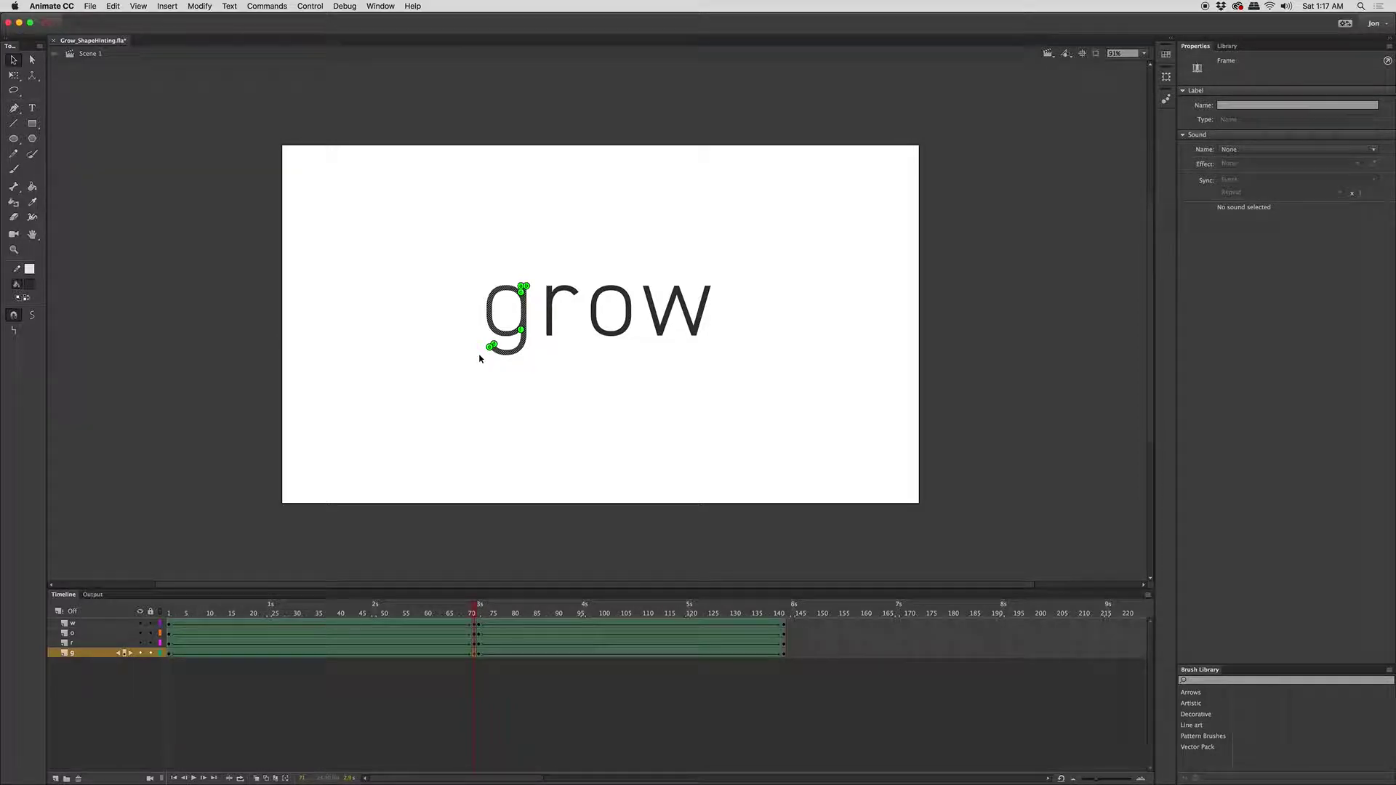
# Step: Create a 1280 × 720 px ActionScript 3.0 document at 24 fps and add the text "grow" in DIN 2014 Bold, 200 pt
pyautogui.press('super+n')
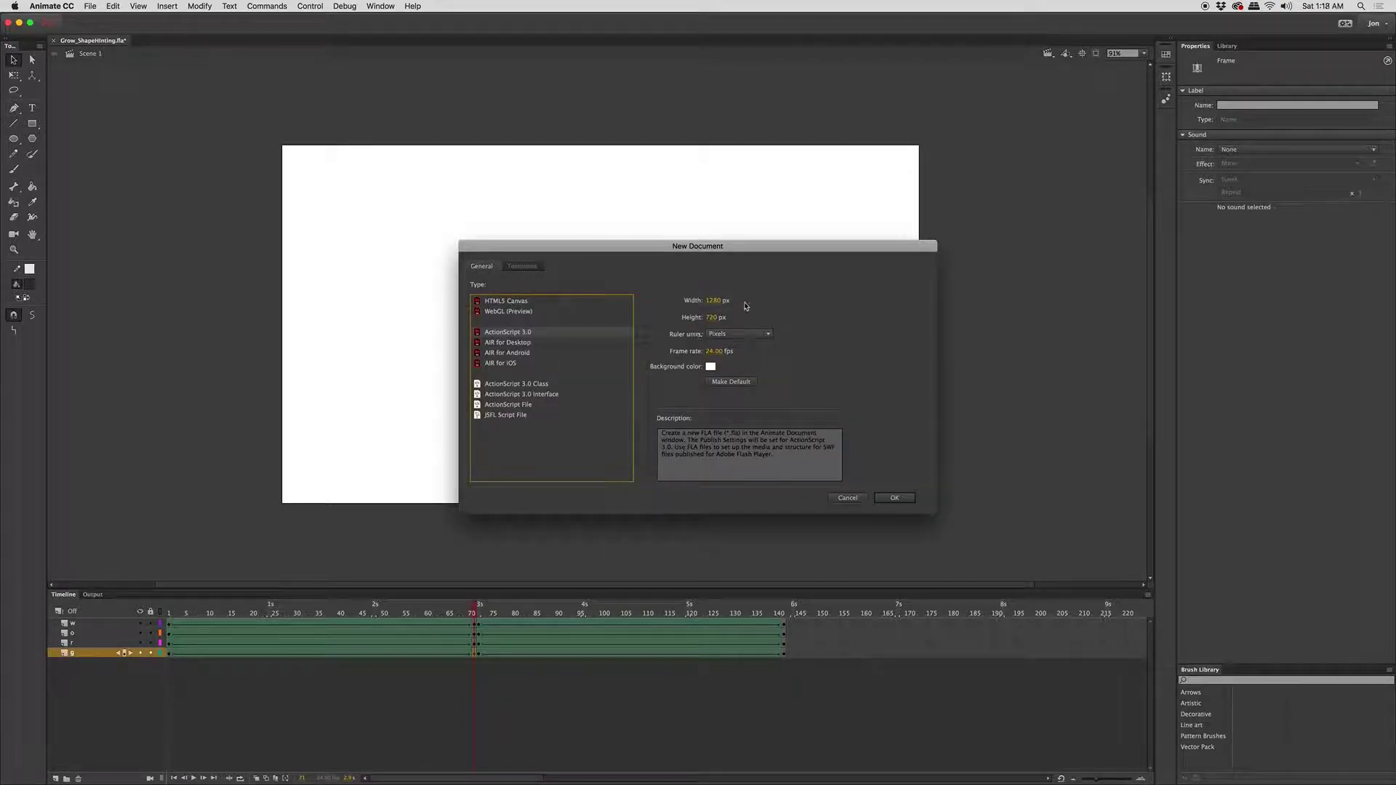
pyautogui.click(894, 498)
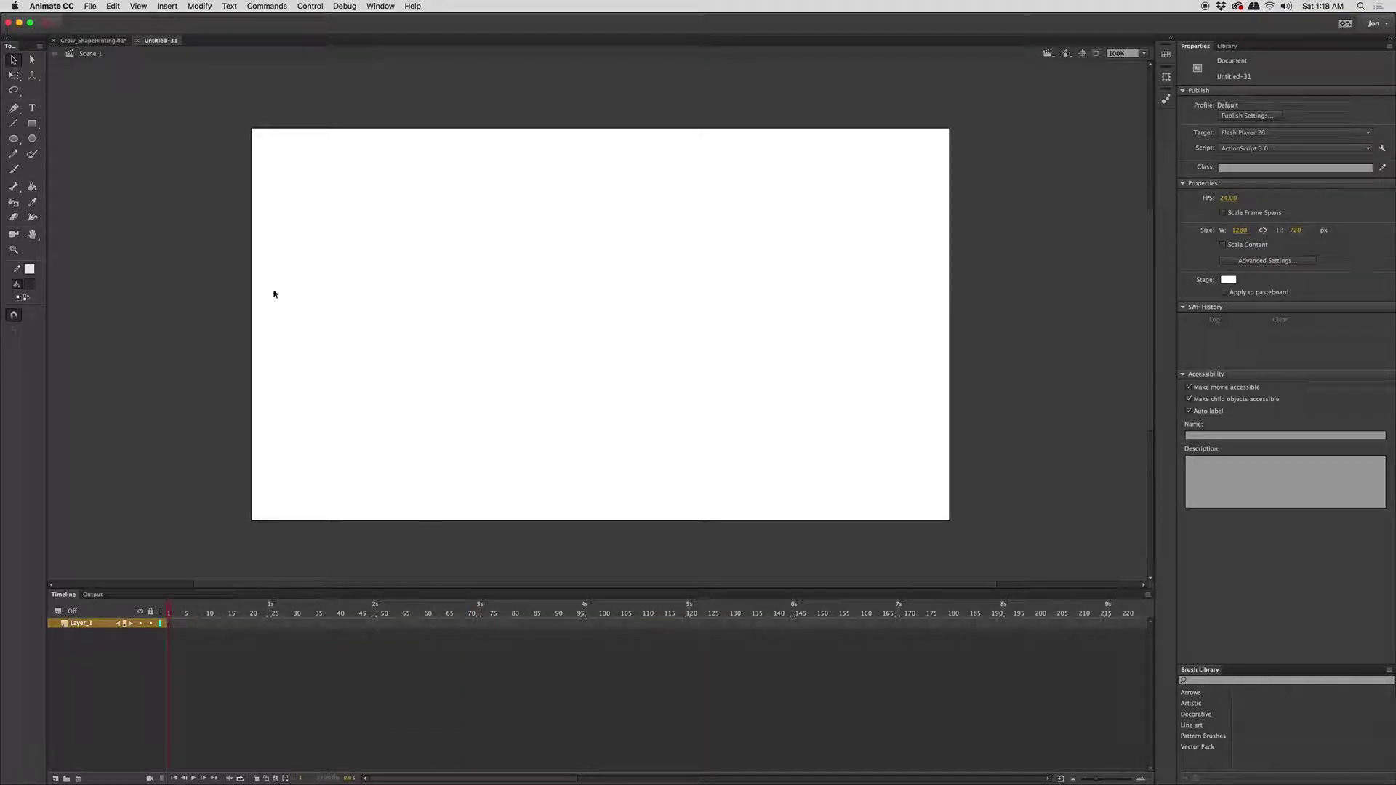
pyautogui.press('t')
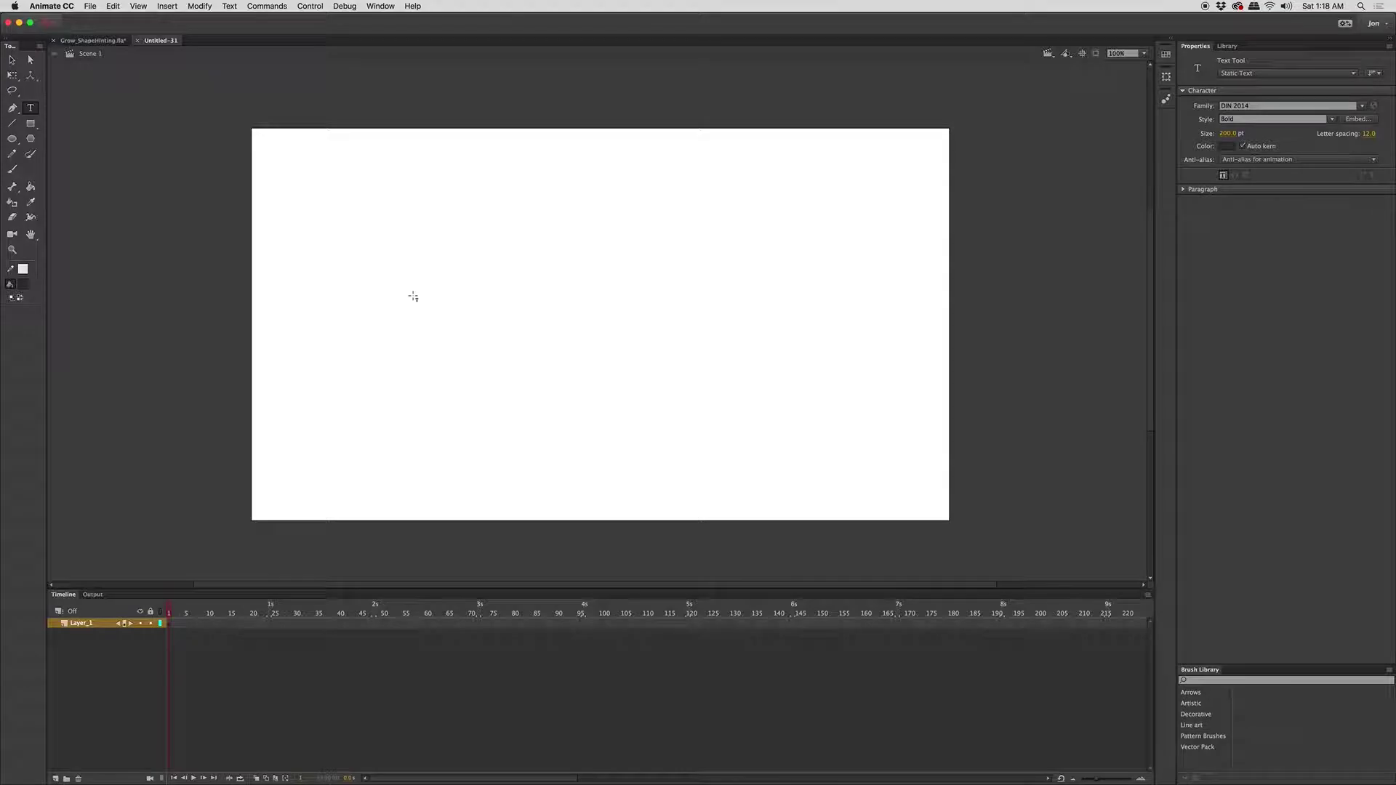
pyautogui.click(440, 323)
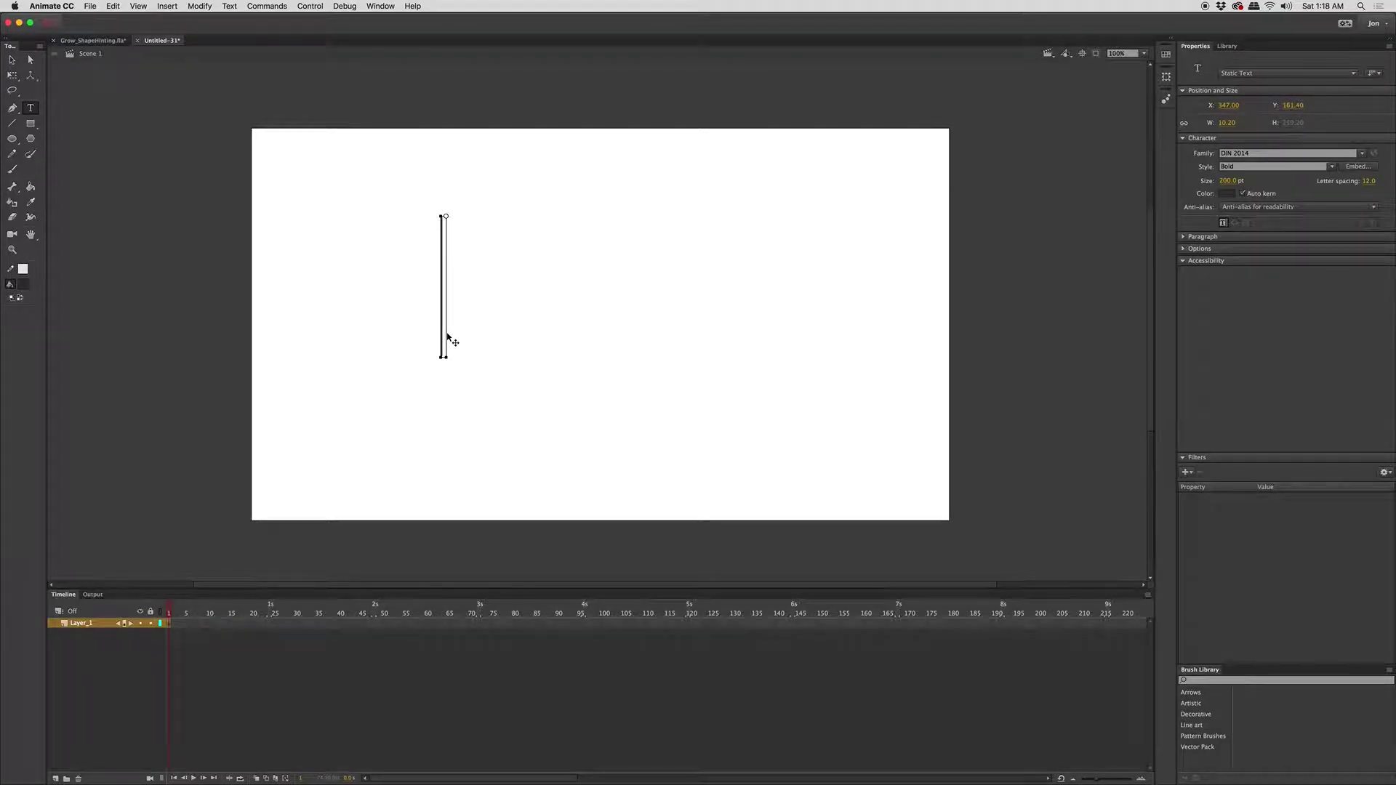
pyautogui.write('grow')
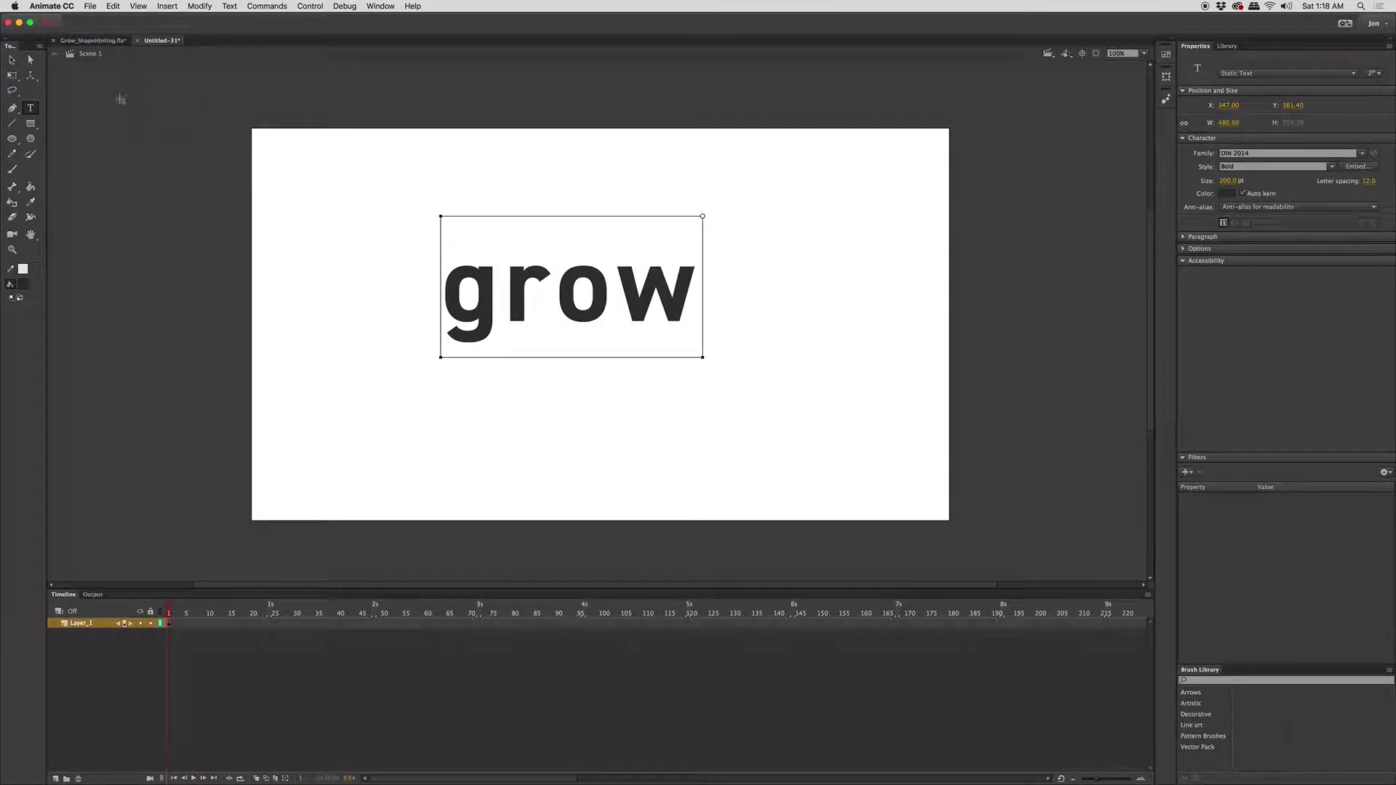
# Step: Centre the "grow" text on the stage, then raise it by 30 px to X 400.20, Y 200.40
pyautogui.click(13, 61)
pyautogui.moveTo(525, 291); pyautogui.dragTo(568, 324)
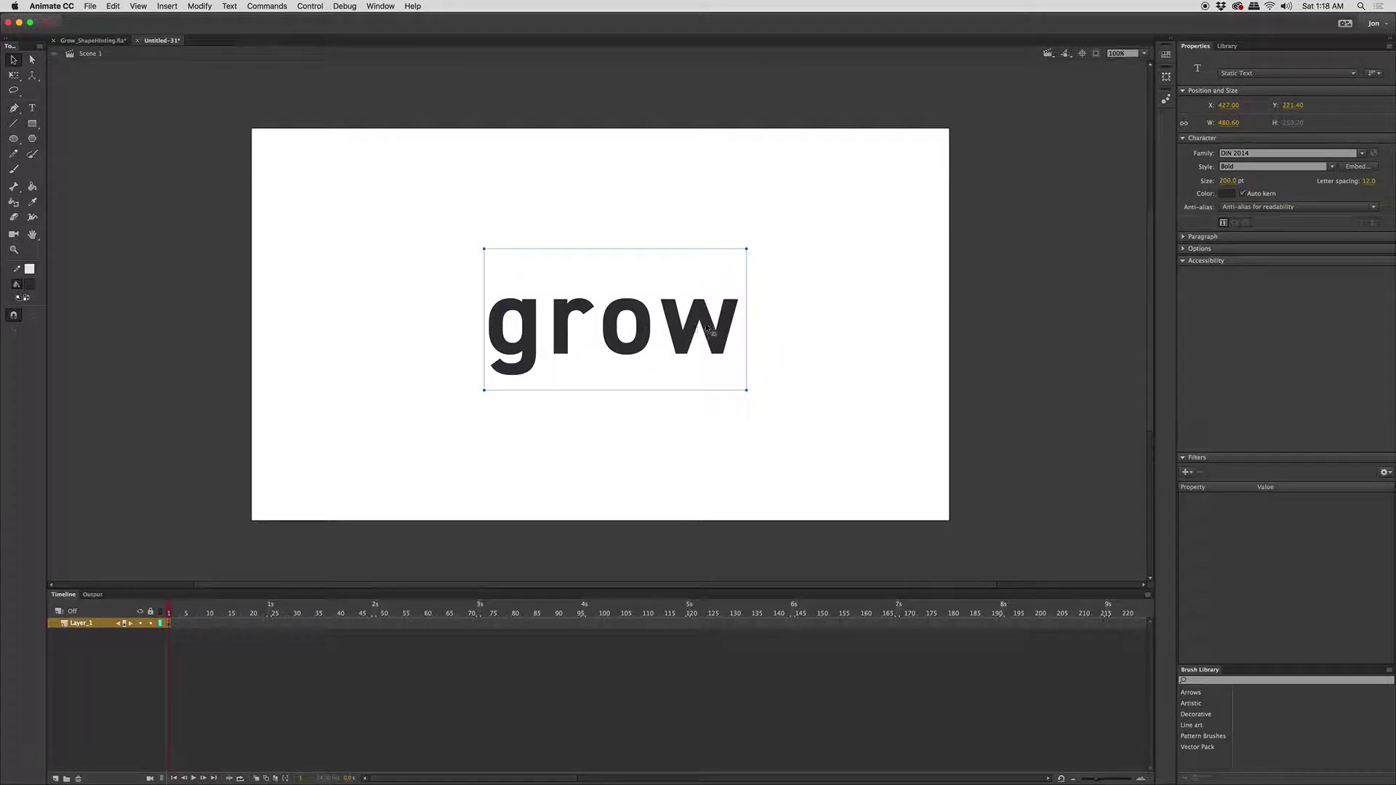
pyautogui.moveTo(711, 325); pyautogui.dragTo(694, 325)
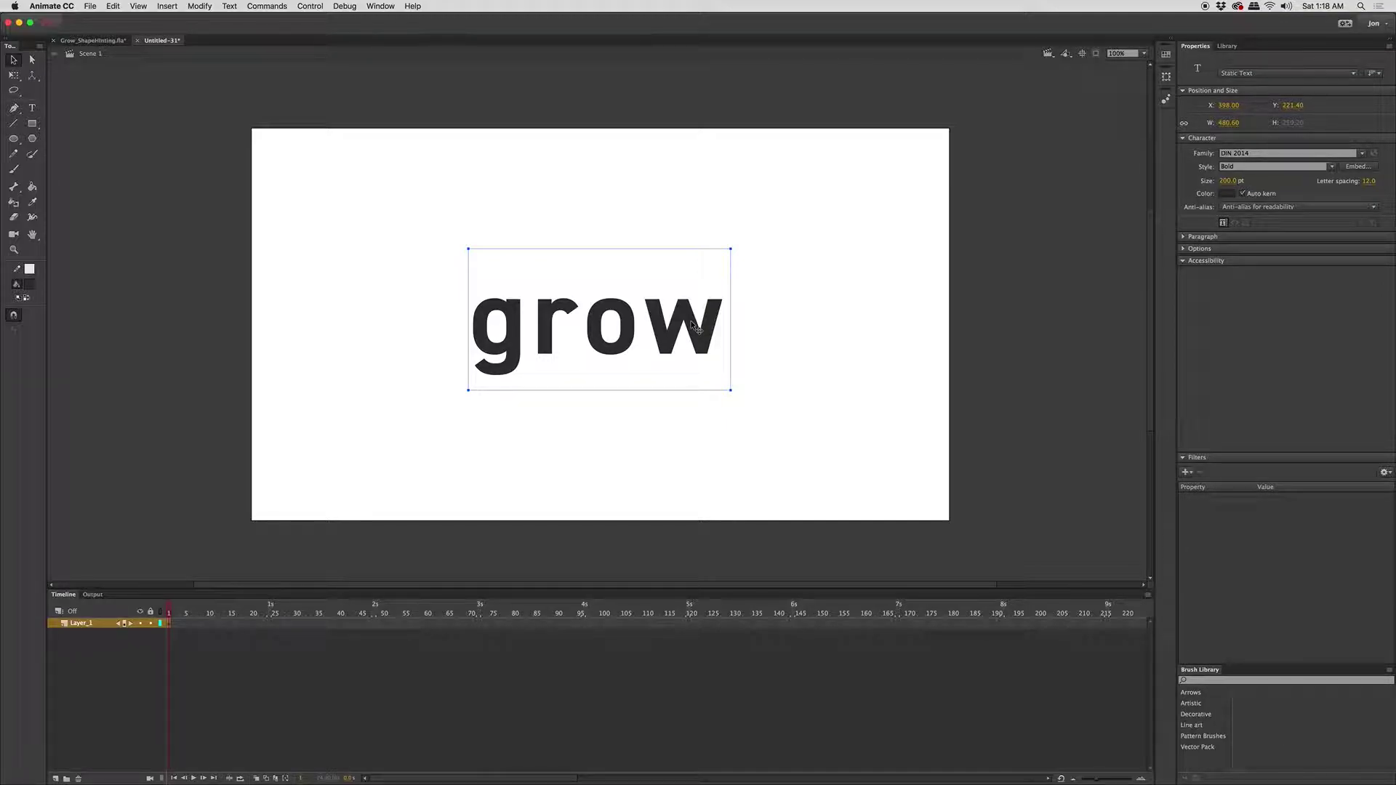
pyautogui.press('Delete')
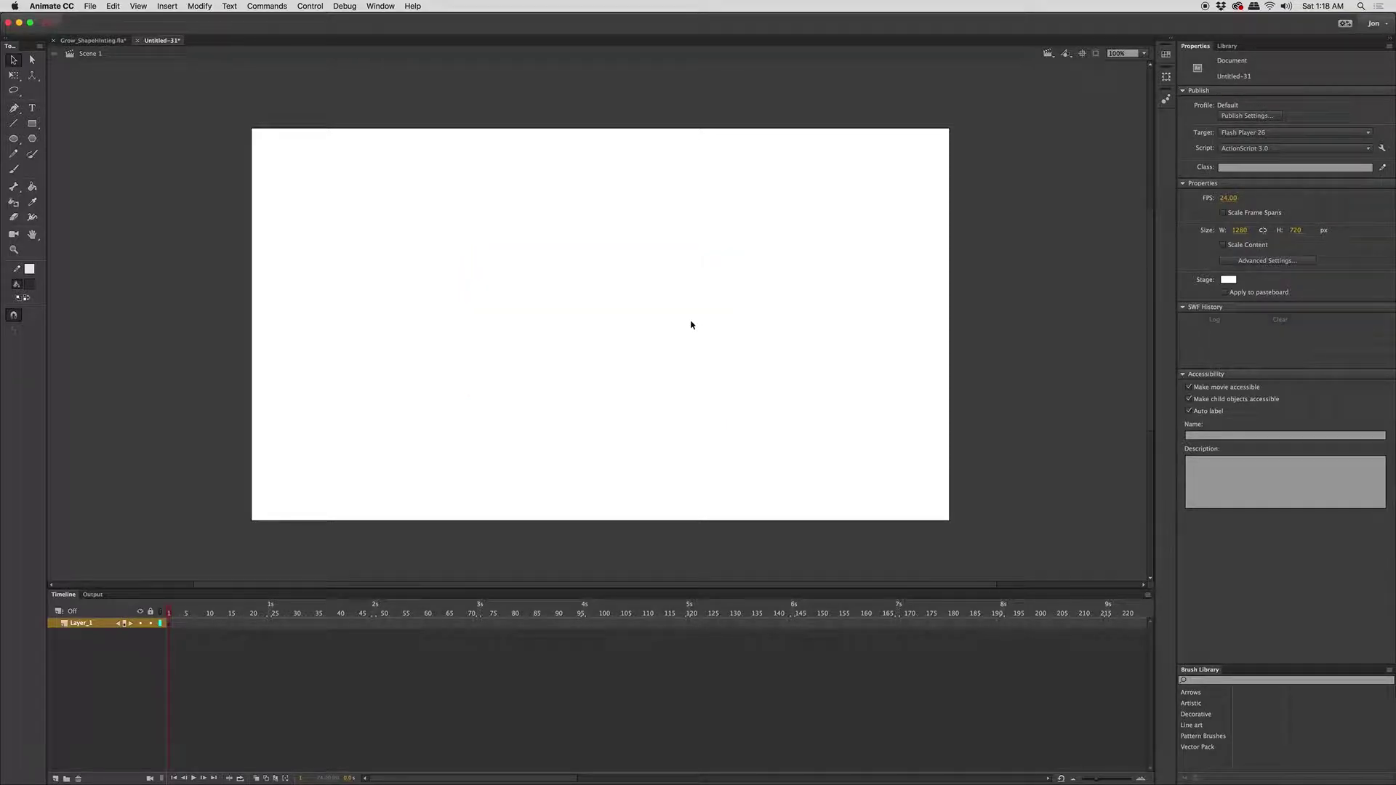
pyautogui.press('super+z')
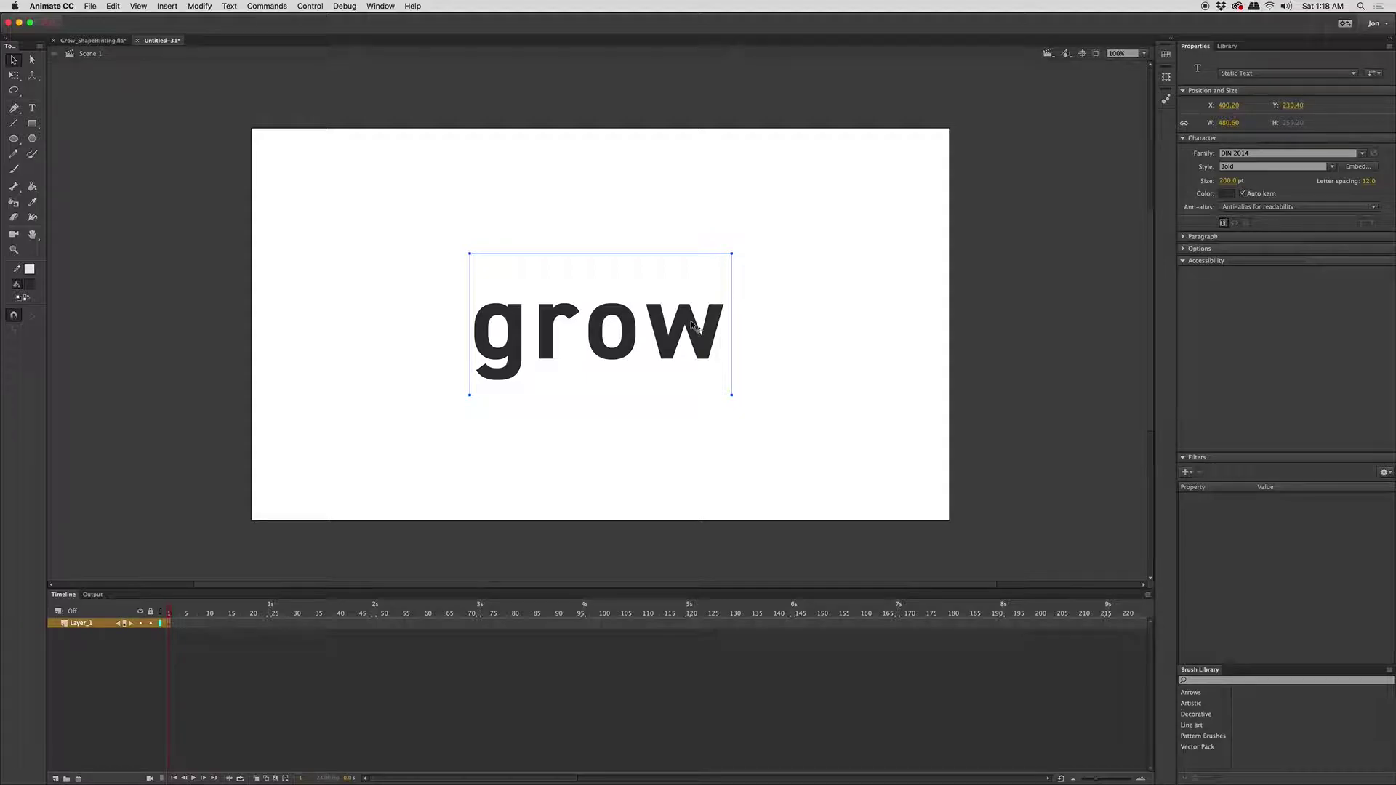
pyautogui.hotkey('shift', 'Up')
pyautogui.hotkey('shift', 'Up')
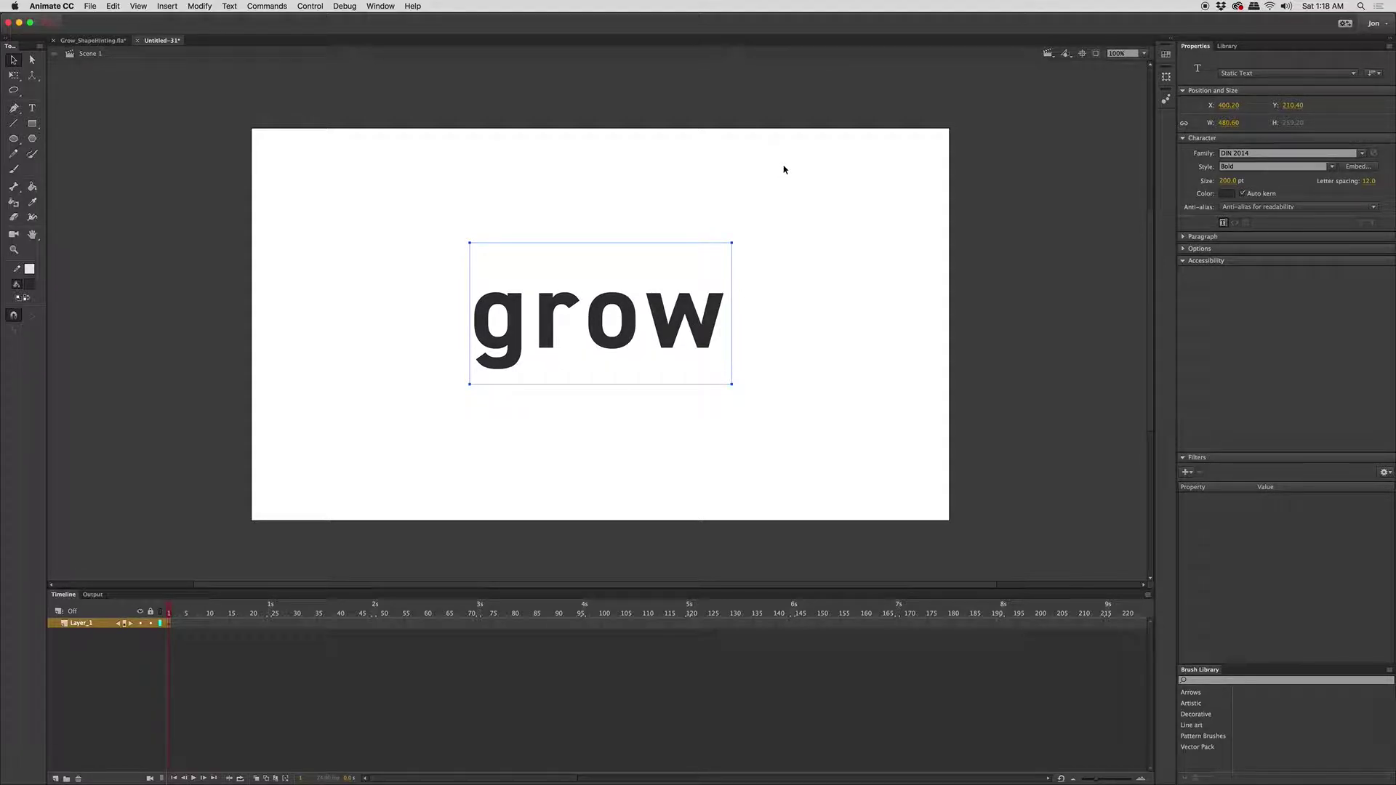
pyautogui.hotkey('shift', 'Up')
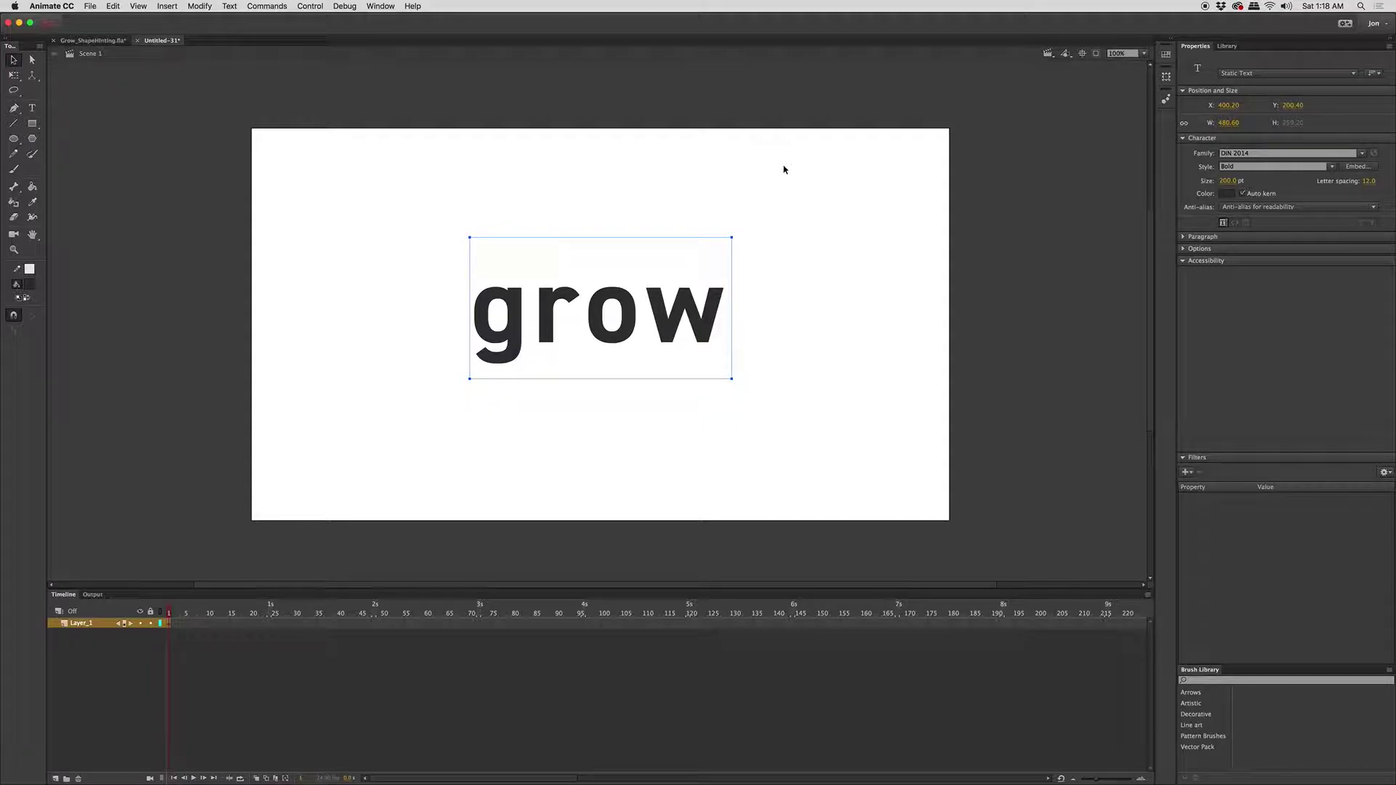
# Step: Break the text apart into single letters distributed to their own layers, and delete the empty Layer_1
pyautogui.rightClick(628, 320)
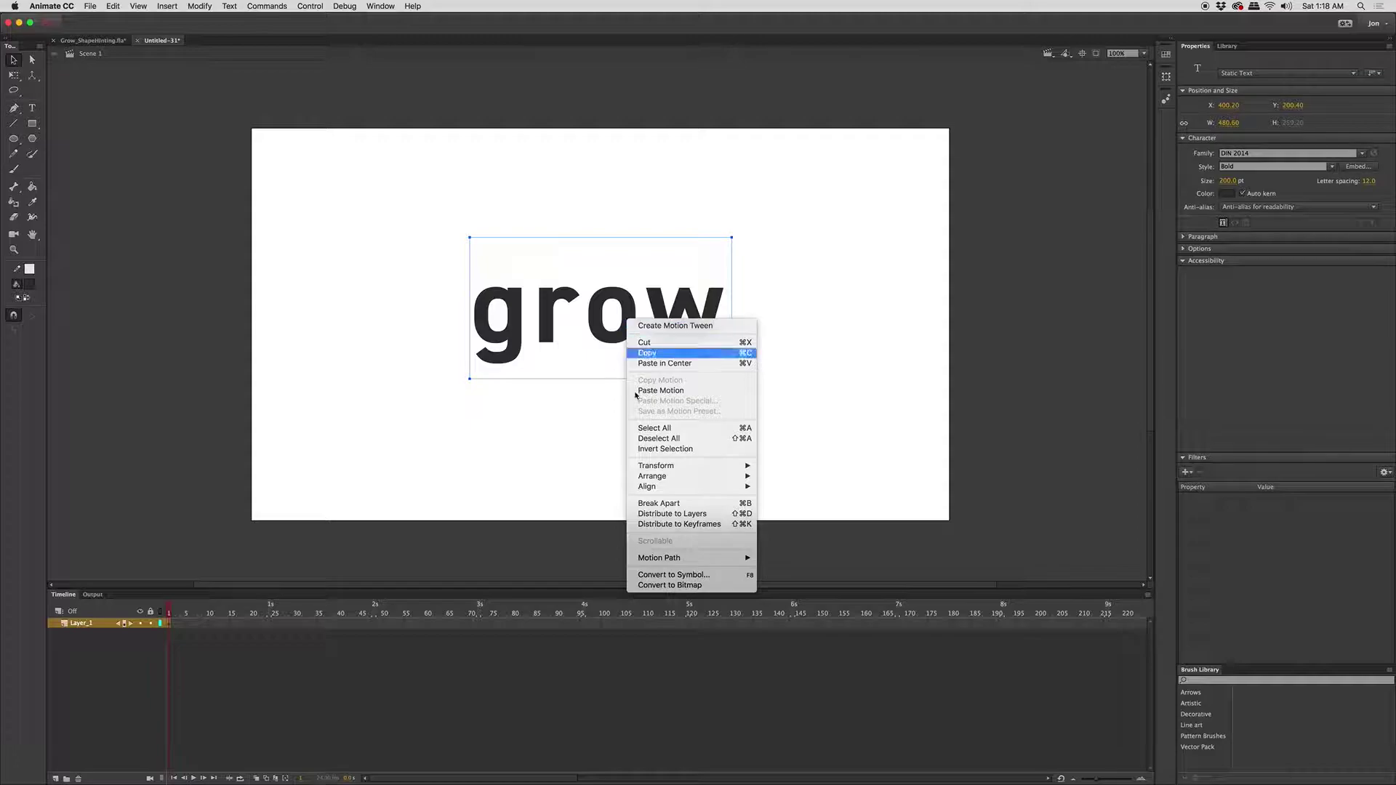
pyautogui.click(645, 503)
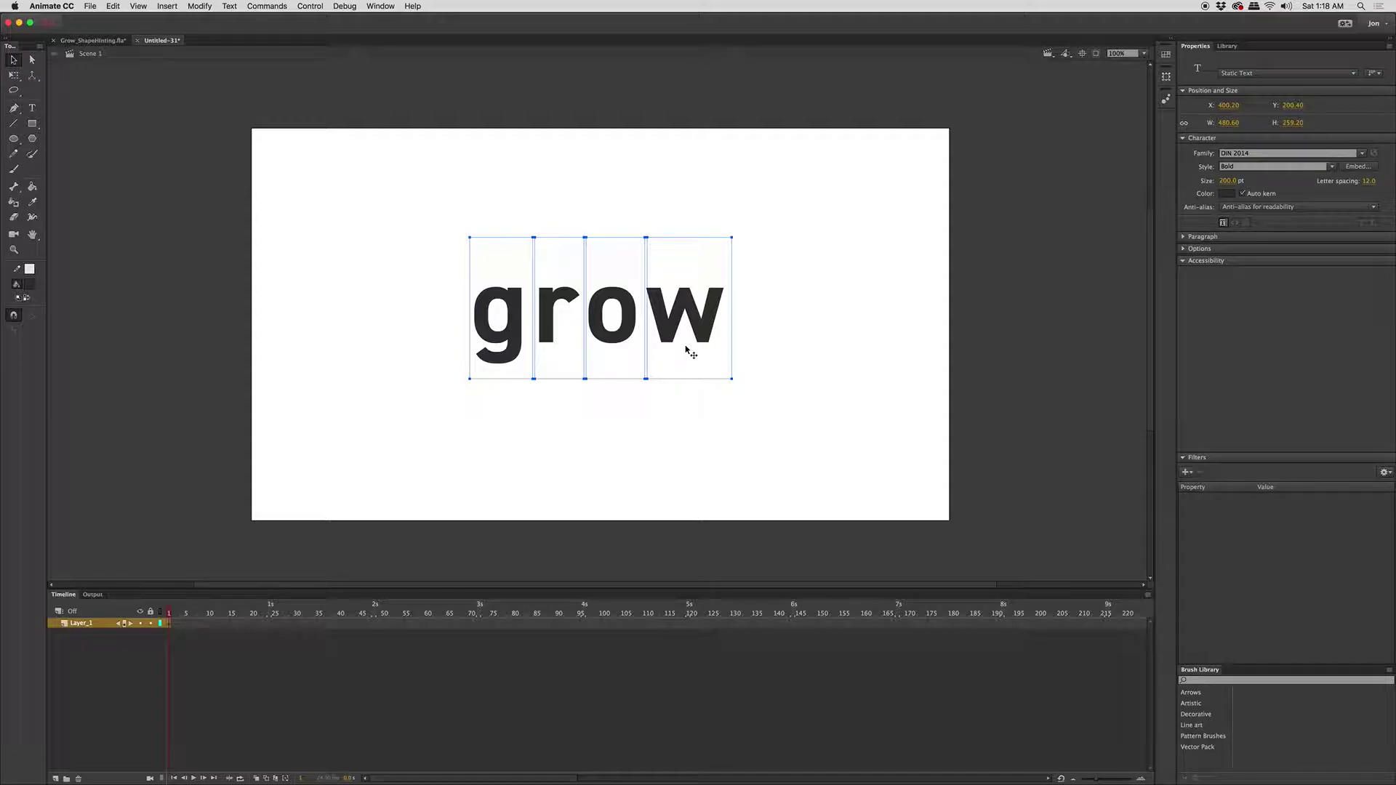
pyautogui.rightClick(630, 337)
pyautogui.click(695, 534)
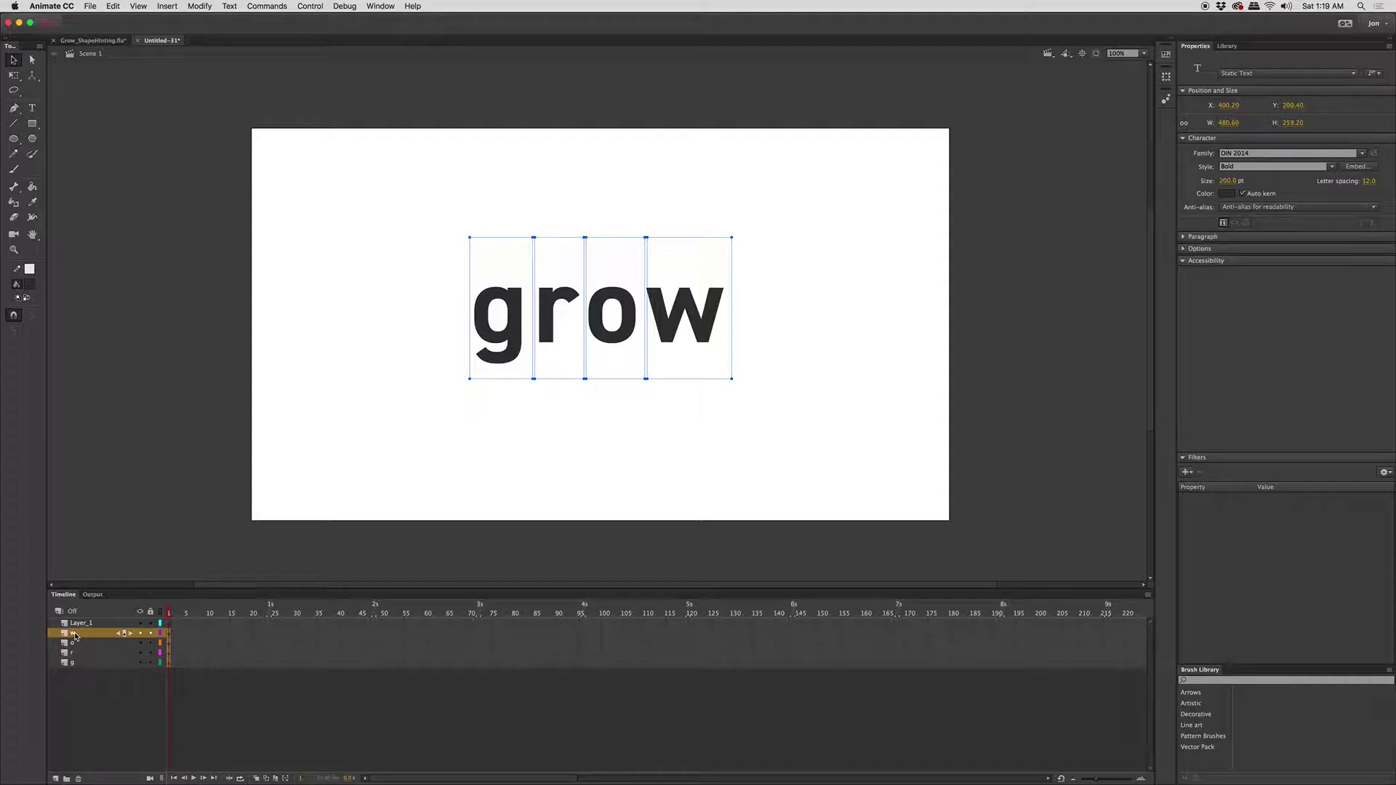
pyautogui.click(98, 626)
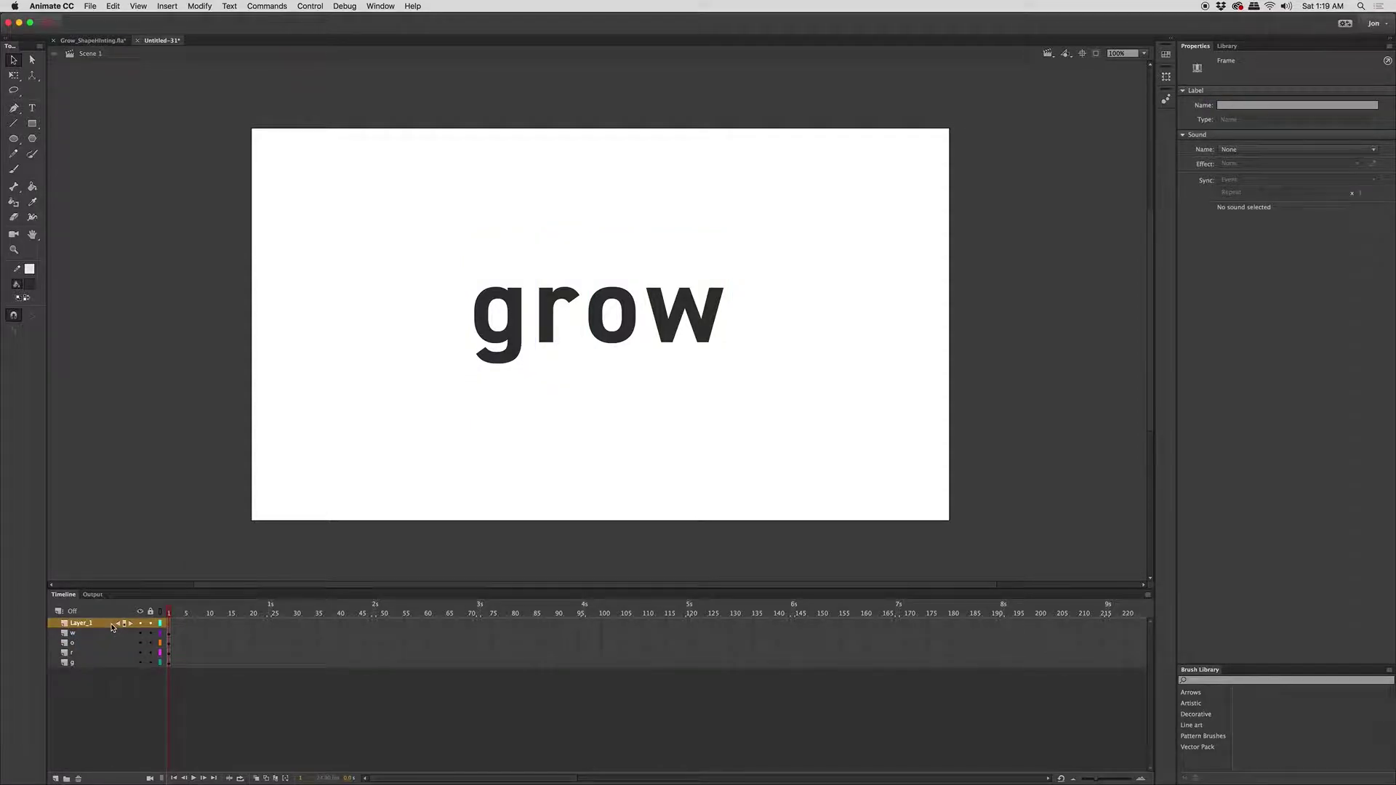
pyautogui.click(79, 779)
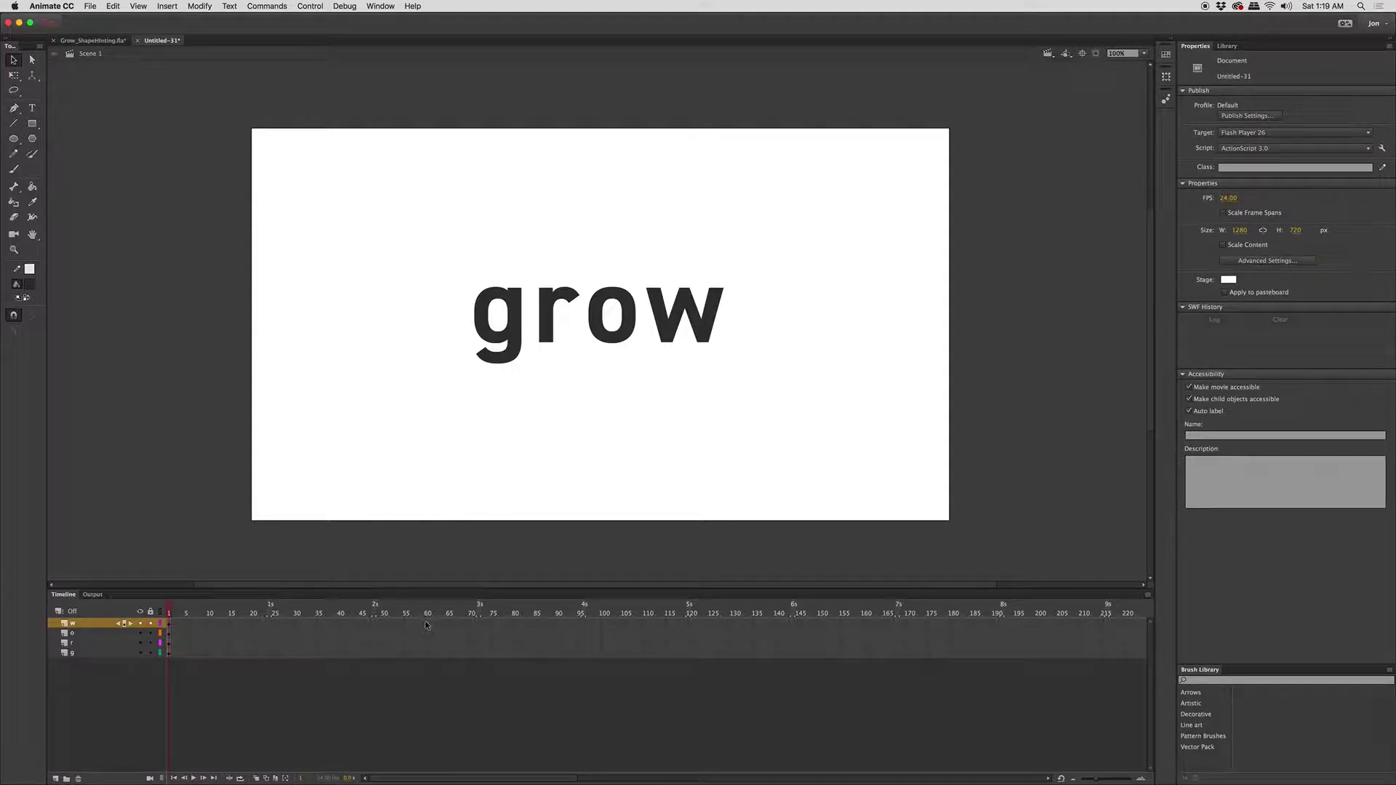
# Step: Insert keyframes at frame 50 on all four letter layers
pyautogui.click(383, 623)
pyautogui.keyDown('shift'); pyautogui.click(383, 656); pyautogui.keyUp('shift')
pyautogui.rightClick(384, 658)
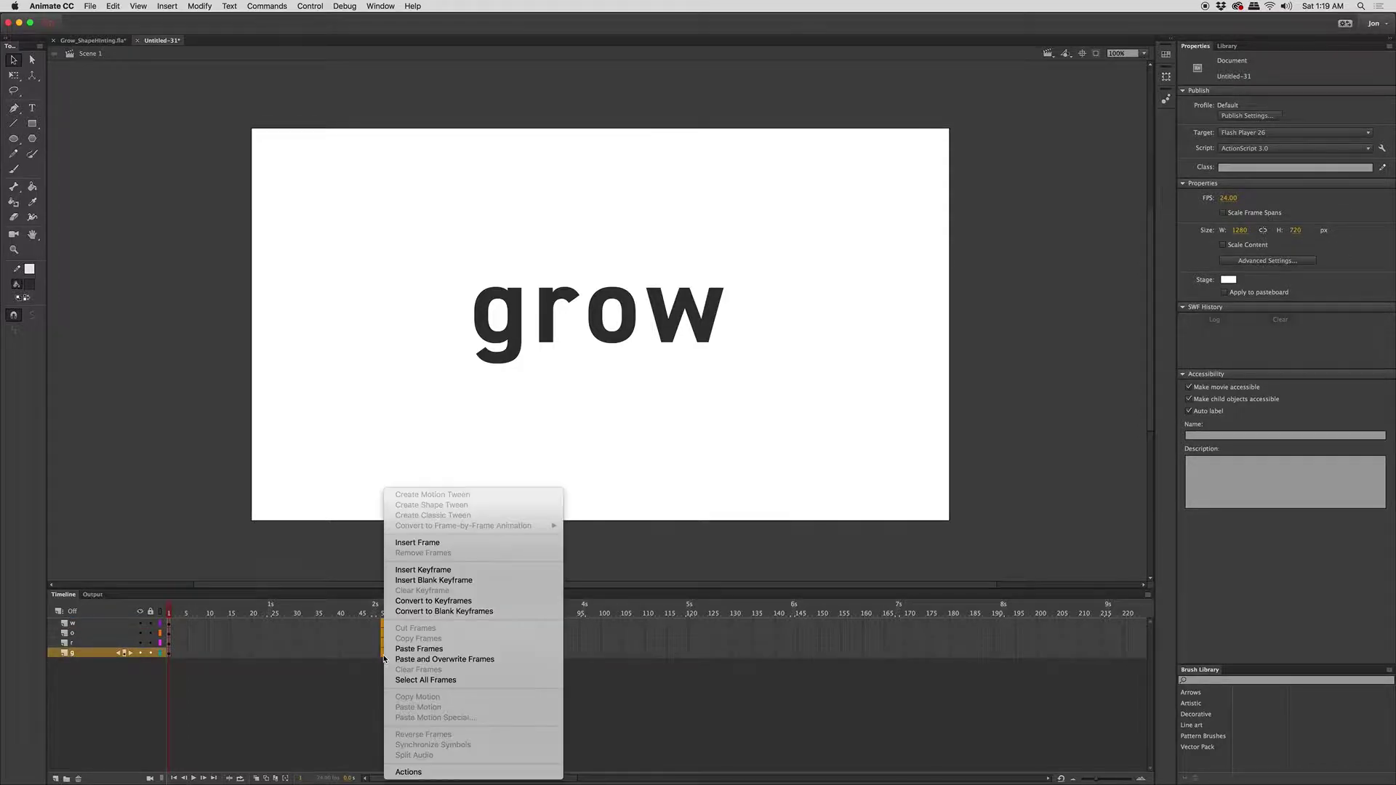
pyautogui.click(446, 571)
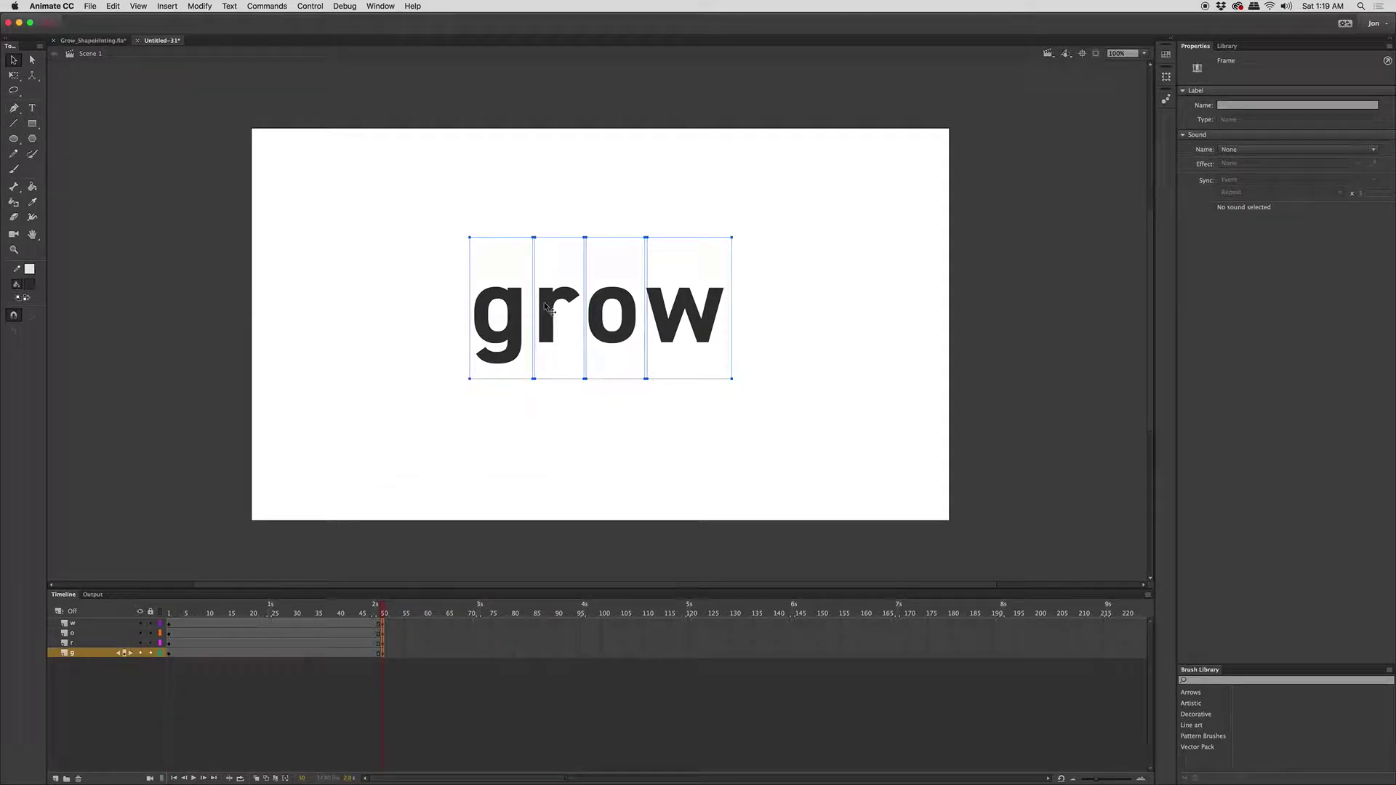
# Step: Change the letter g at frame 50 to the Light font style
pyautogui.doubleClick(516, 315)
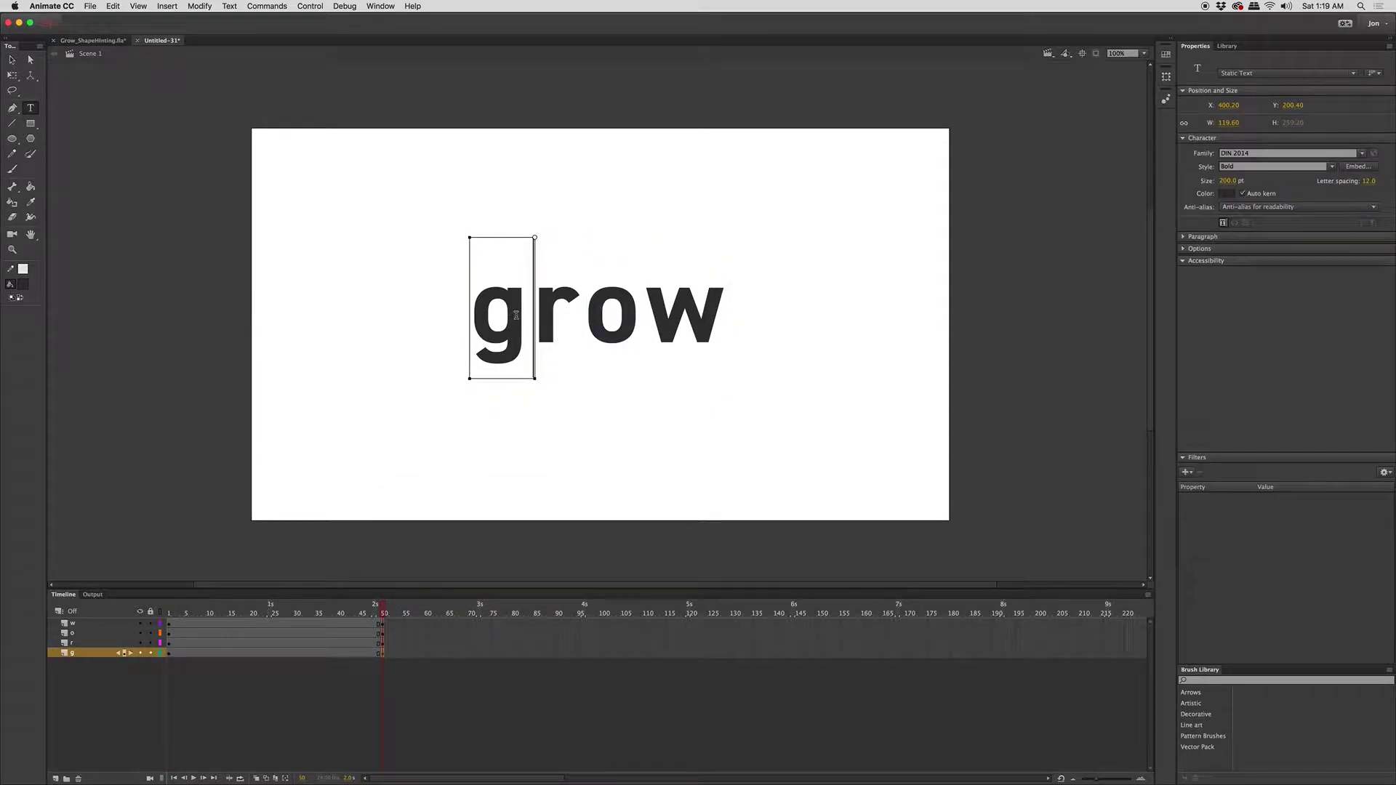
pyautogui.doubleClick(465, 308)
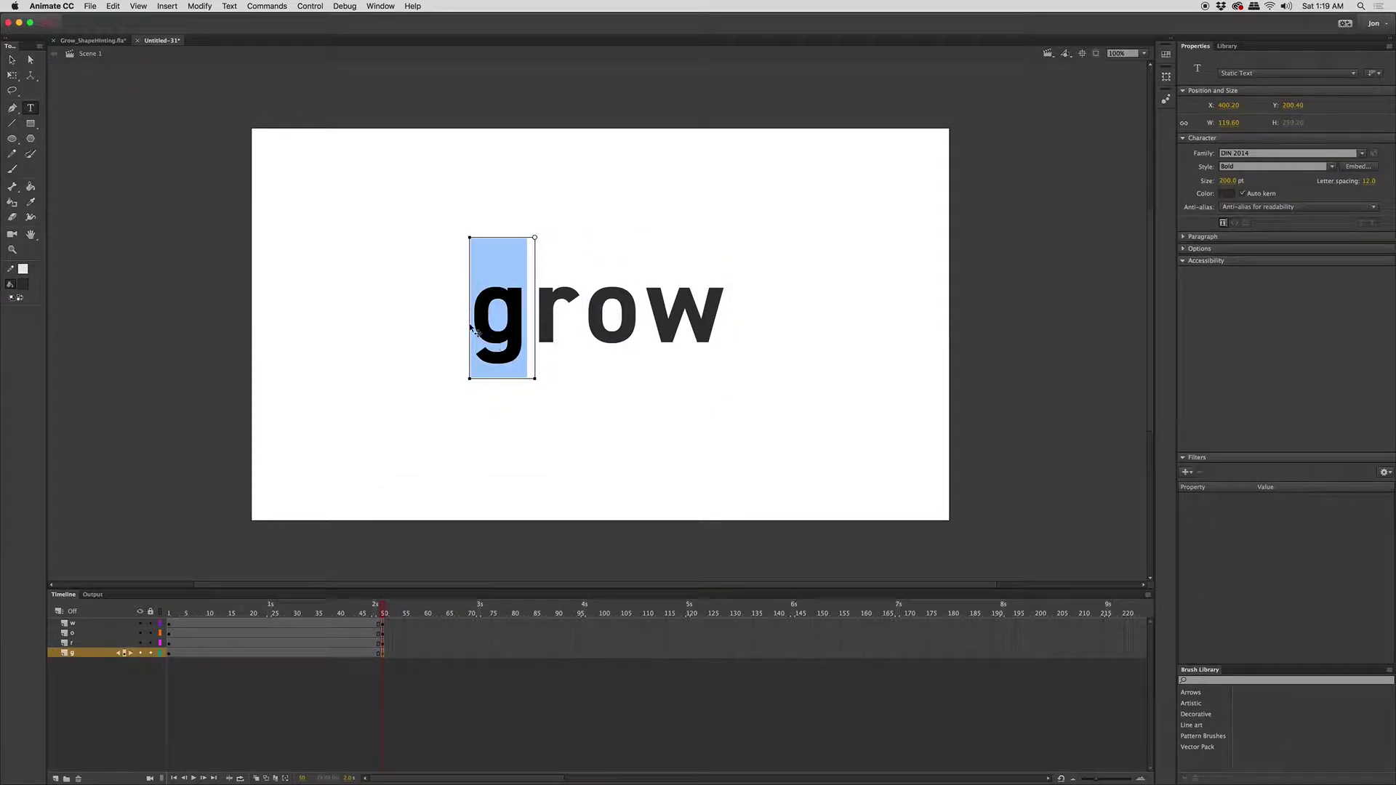
pyautogui.click(1253, 166)
pyautogui.click(1251, 185)
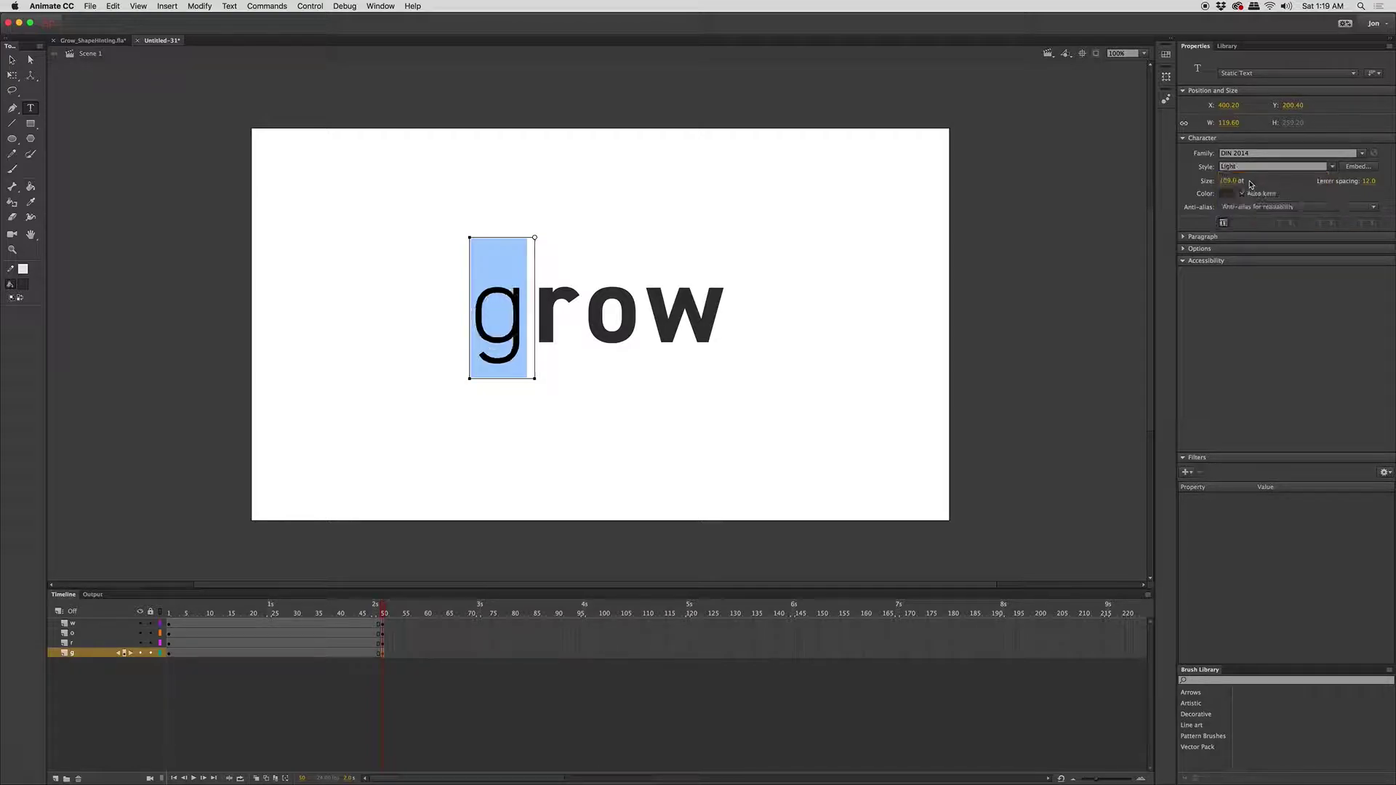
# Step: Change the letter r at frame 50 to the Light font style
pyautogui.click(563, 306)
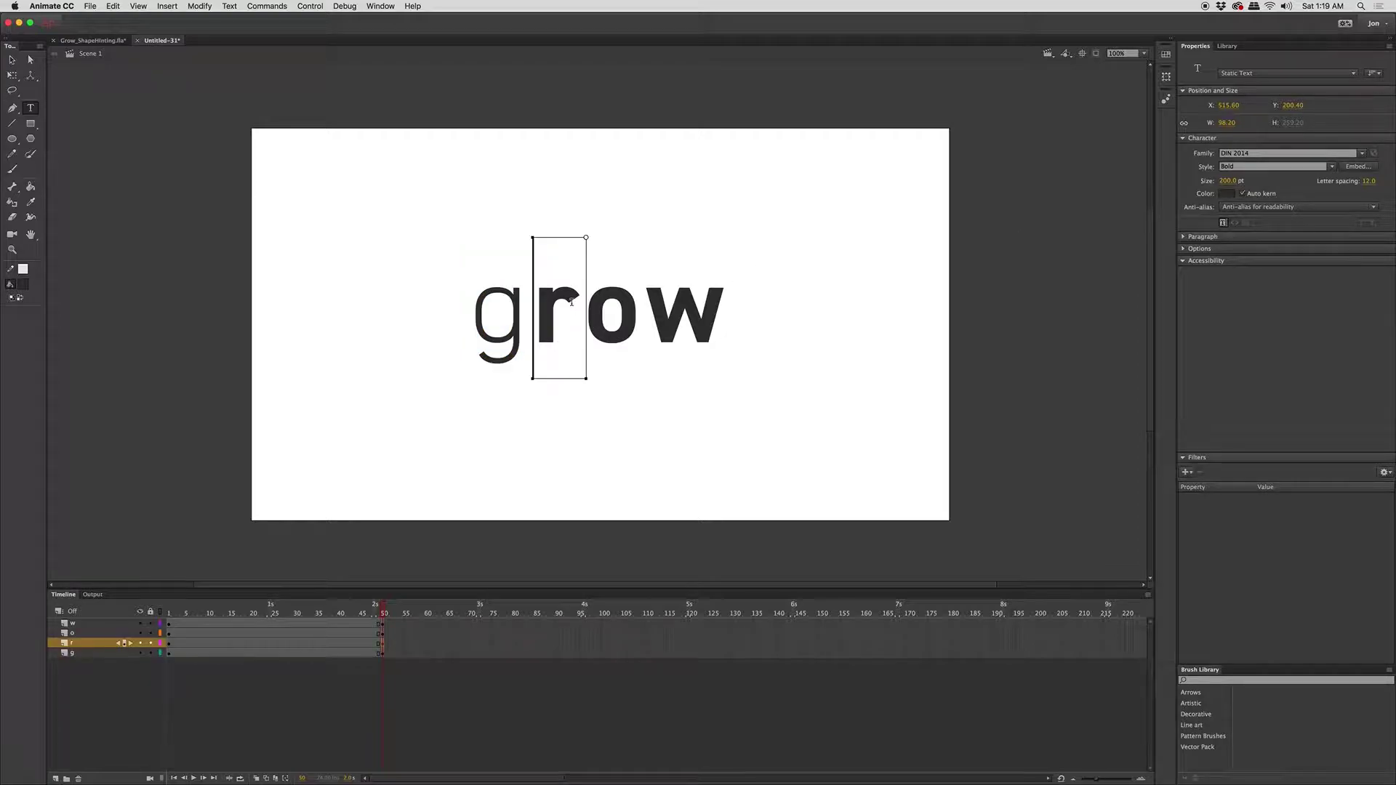
pyautogui.doubleClick(572, 302)
pyautogui.click(1335, 167)
pyautogui.click(1252, 185)
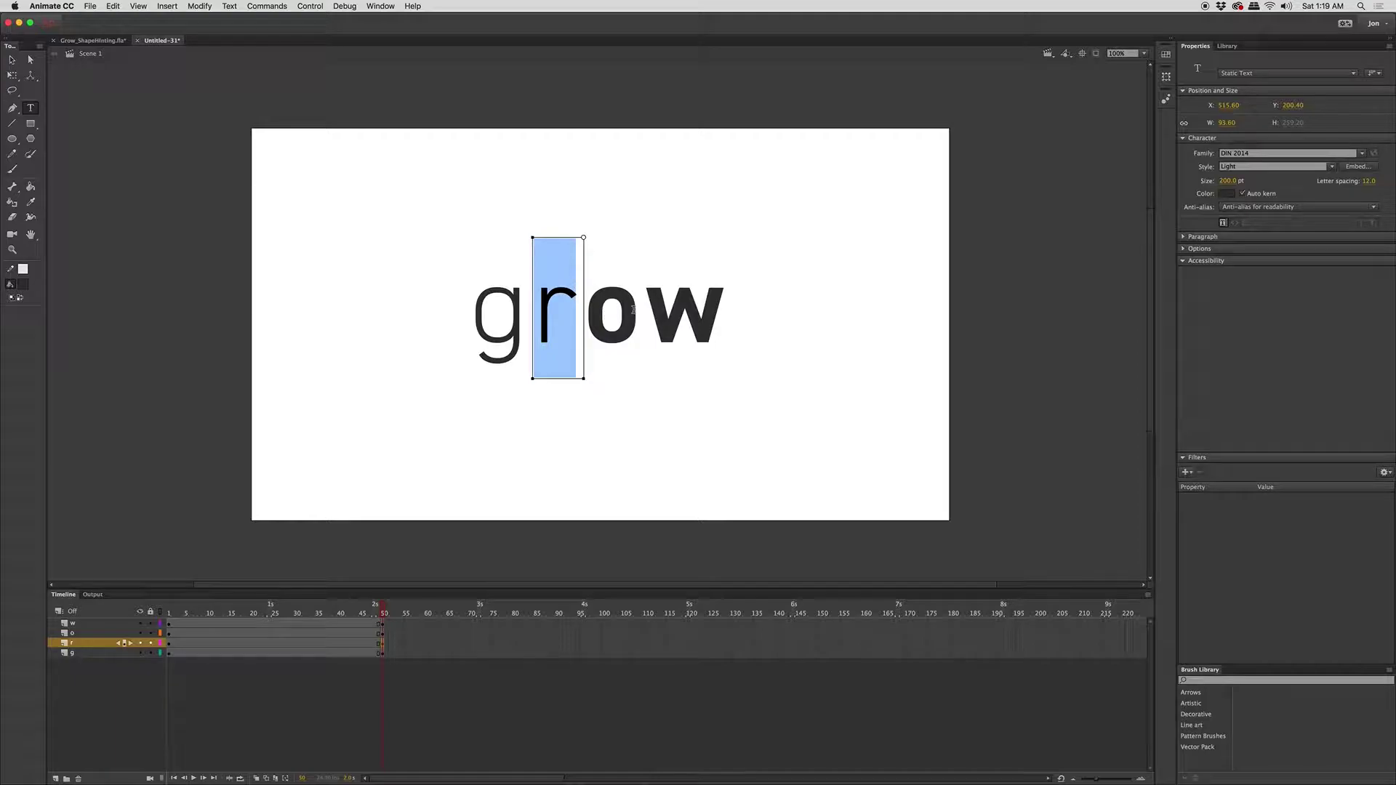
# Step: Change the letter o at frame 50 to the Light font style
pyautogui.click(616, 306)
pyautogui.doubleClick(616, 305)
pyautogui.click(1323, 167)
pyautogui.click(1252, 186)
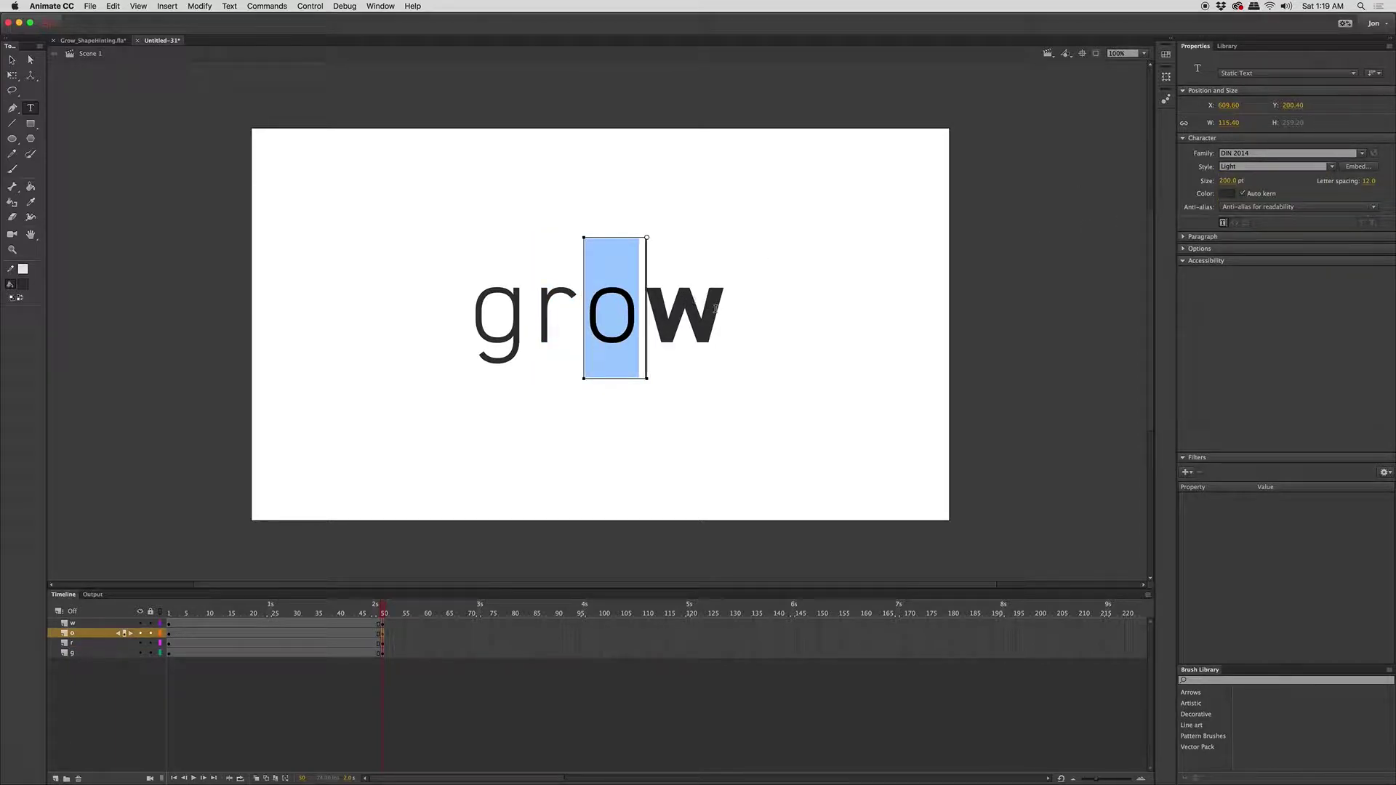
# Step: Change the letter w at frame 50 to the Light font style
pyautogui.click(690, 301)
pyautogui.doubleClick(689, 301)
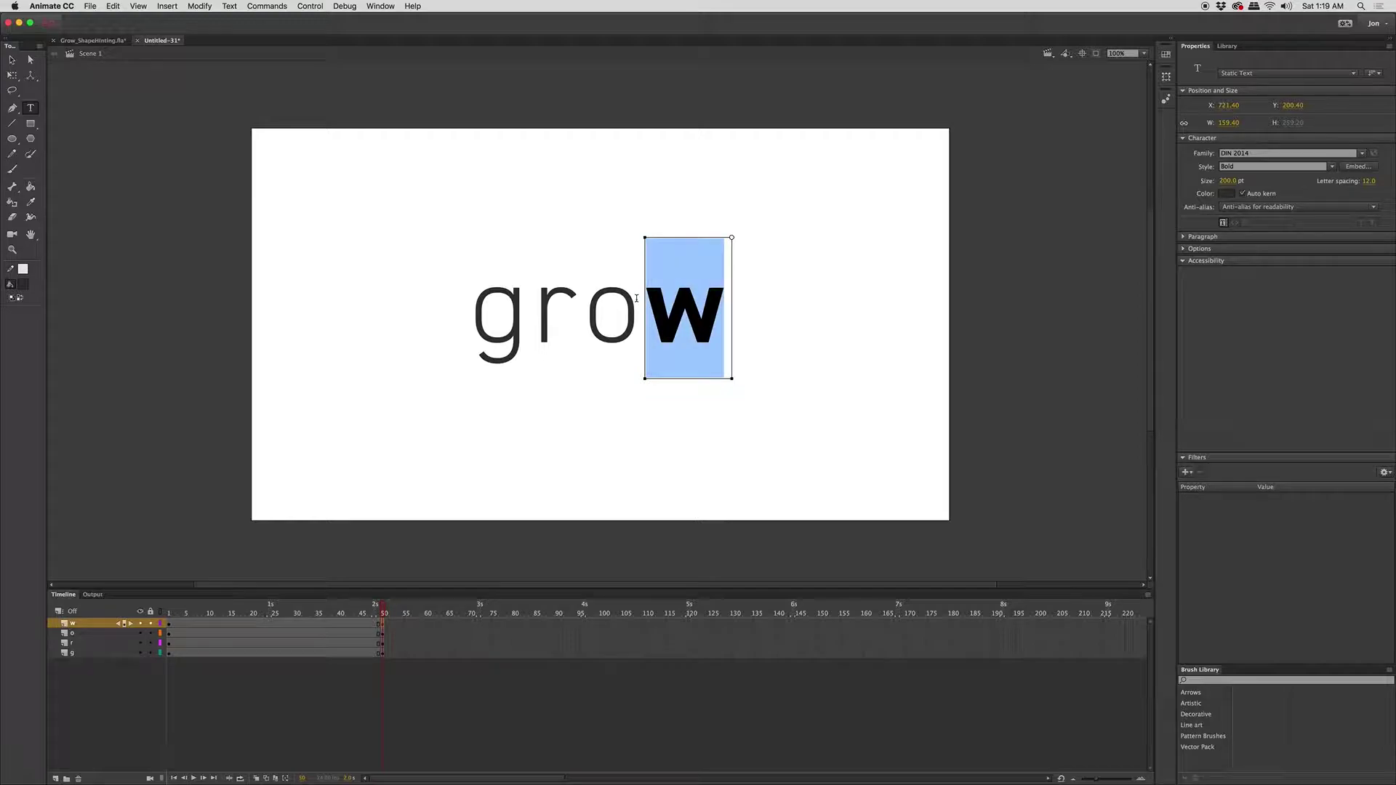
pyautogui.click(1331, 167)
pyautogui.click(1223, 190)
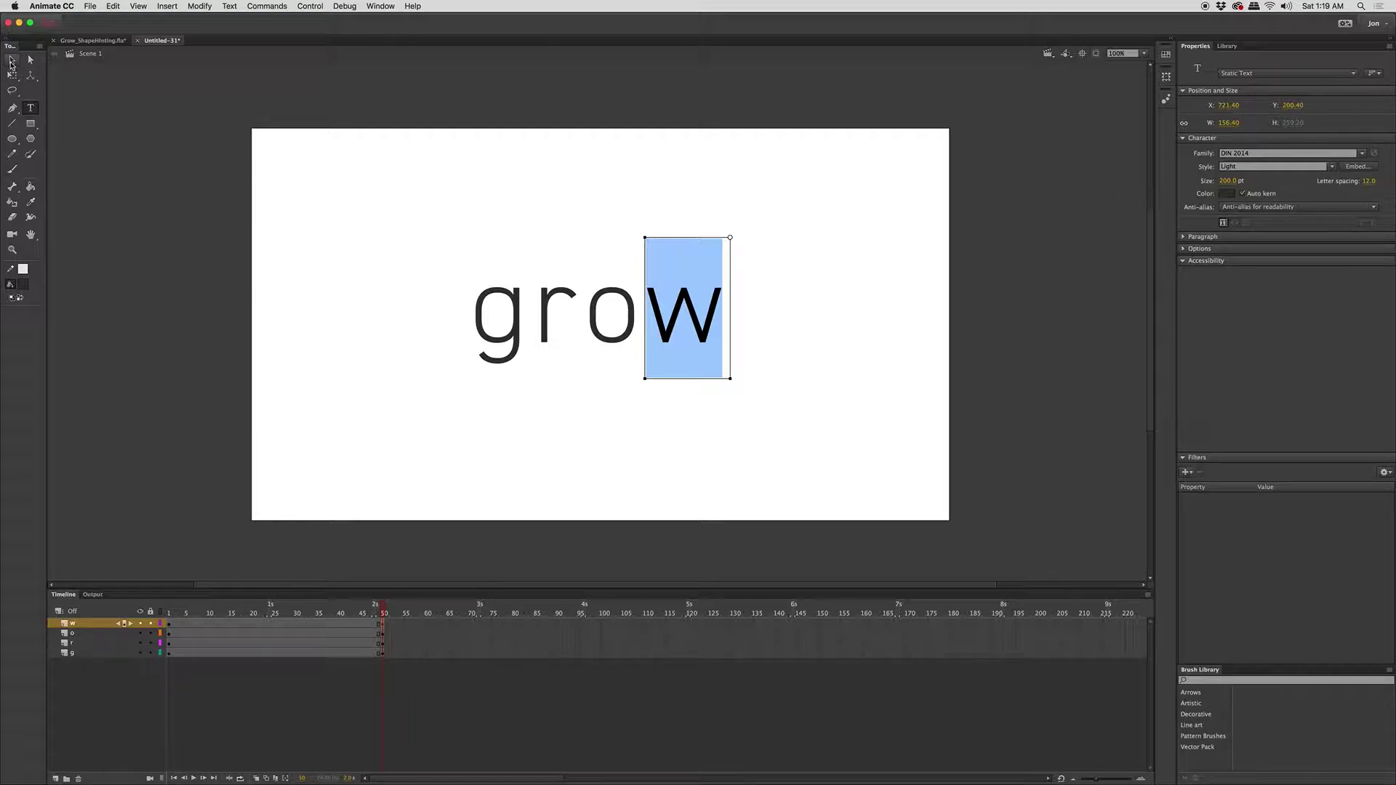
# Step: Break apart all four letters at frame 50 into editable shapes
pyautogui.click(13, 60)
pyautogui.moveTo(413, 207); pyautogui.dragTo(851, 487)
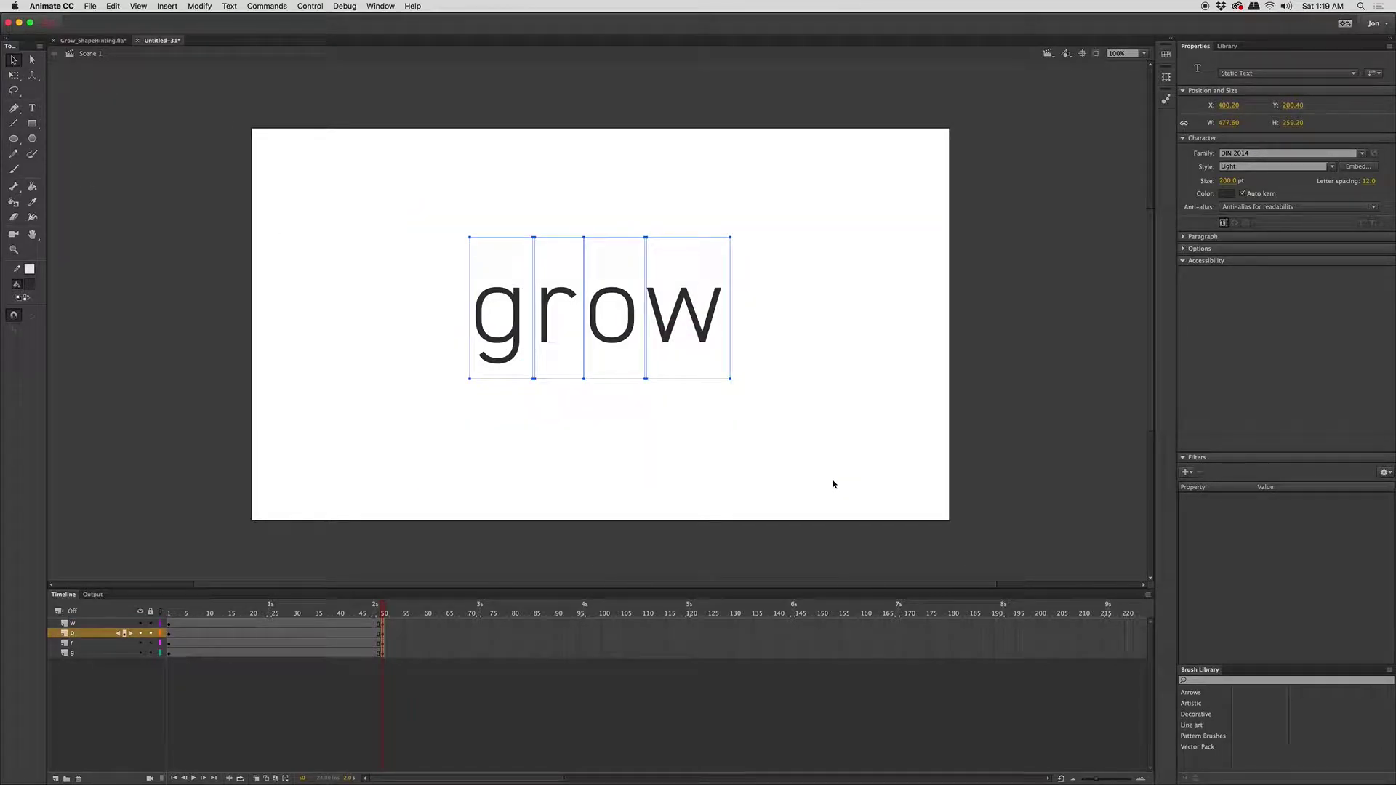
pyautogui.press('super+b')
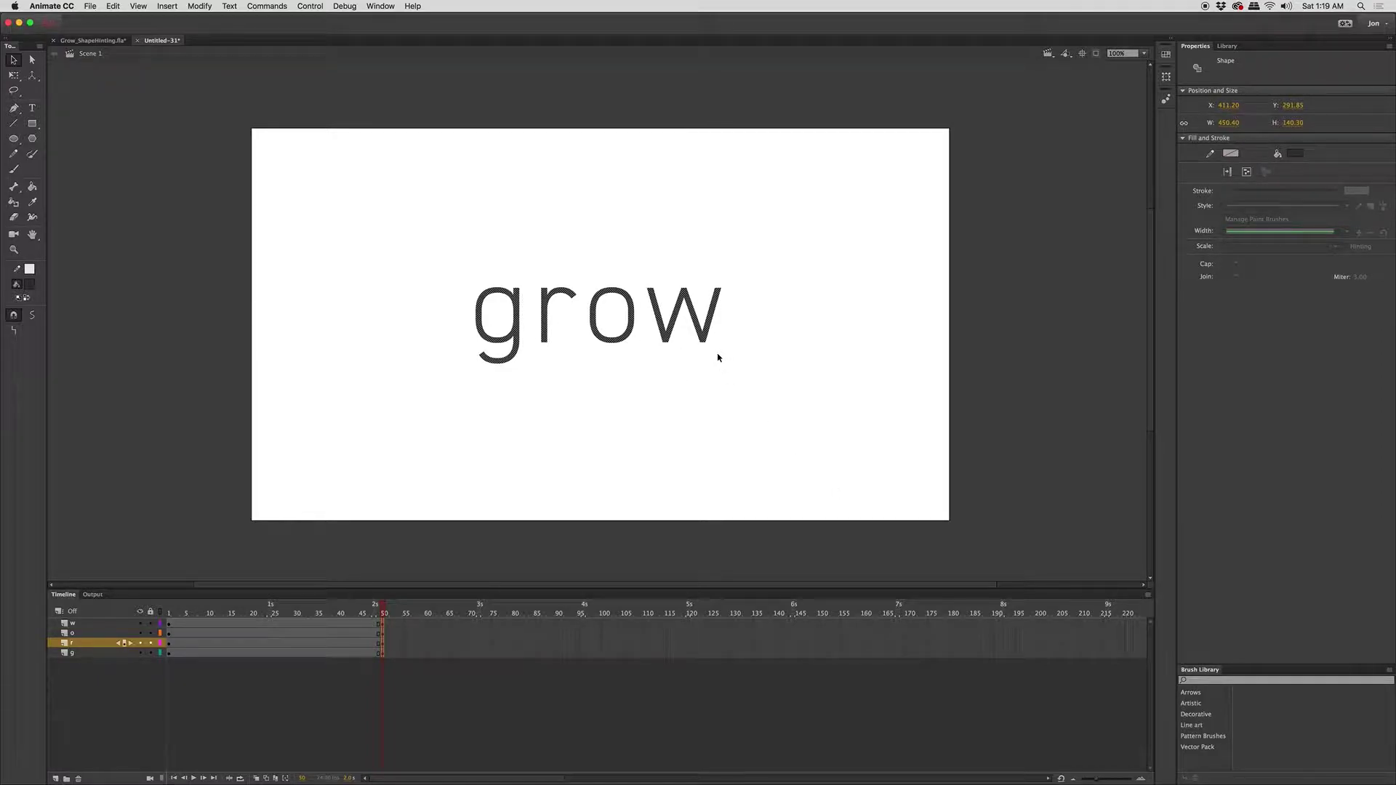
pyautogui.moveTo(253, 619); pyautogui.dragTo(255, 655)
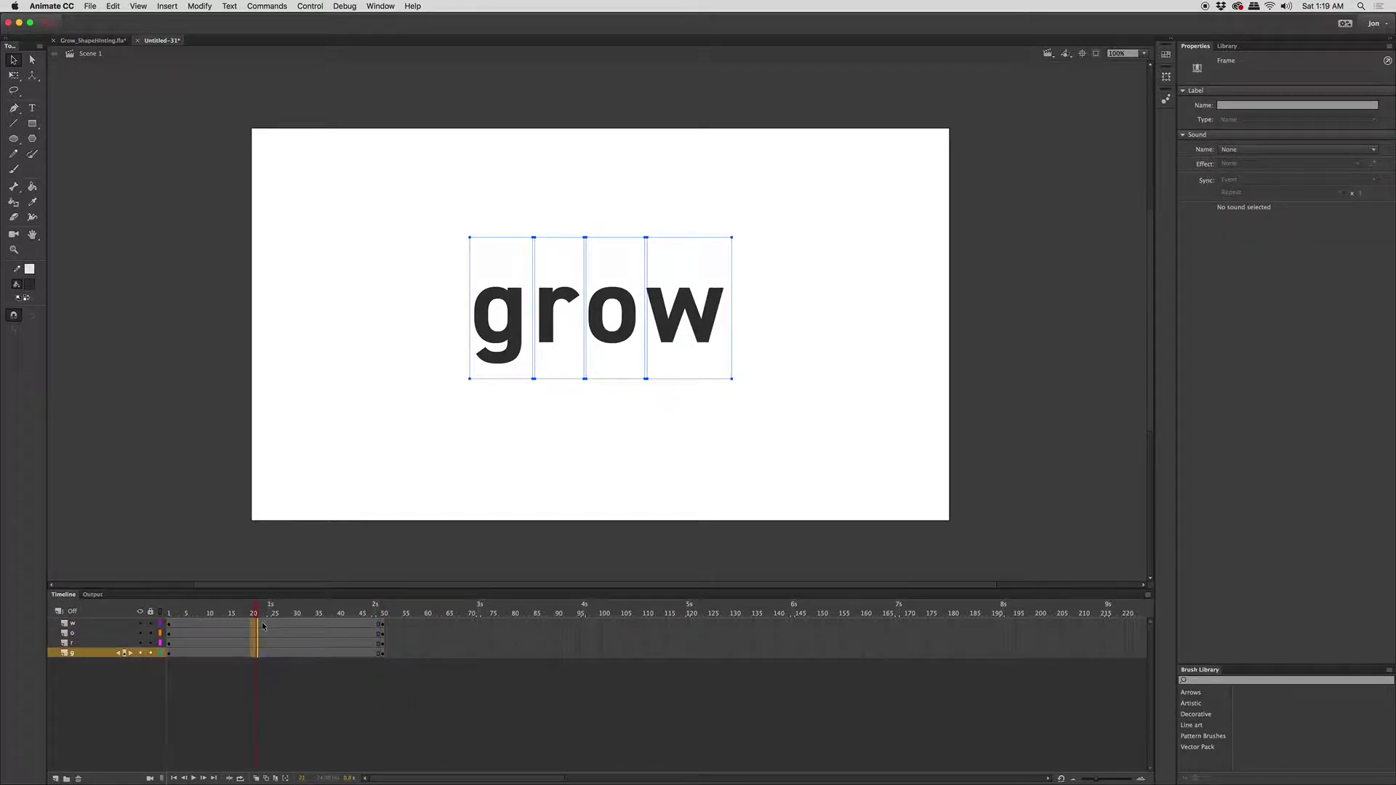
pyautogui.rightClick(256, 631)
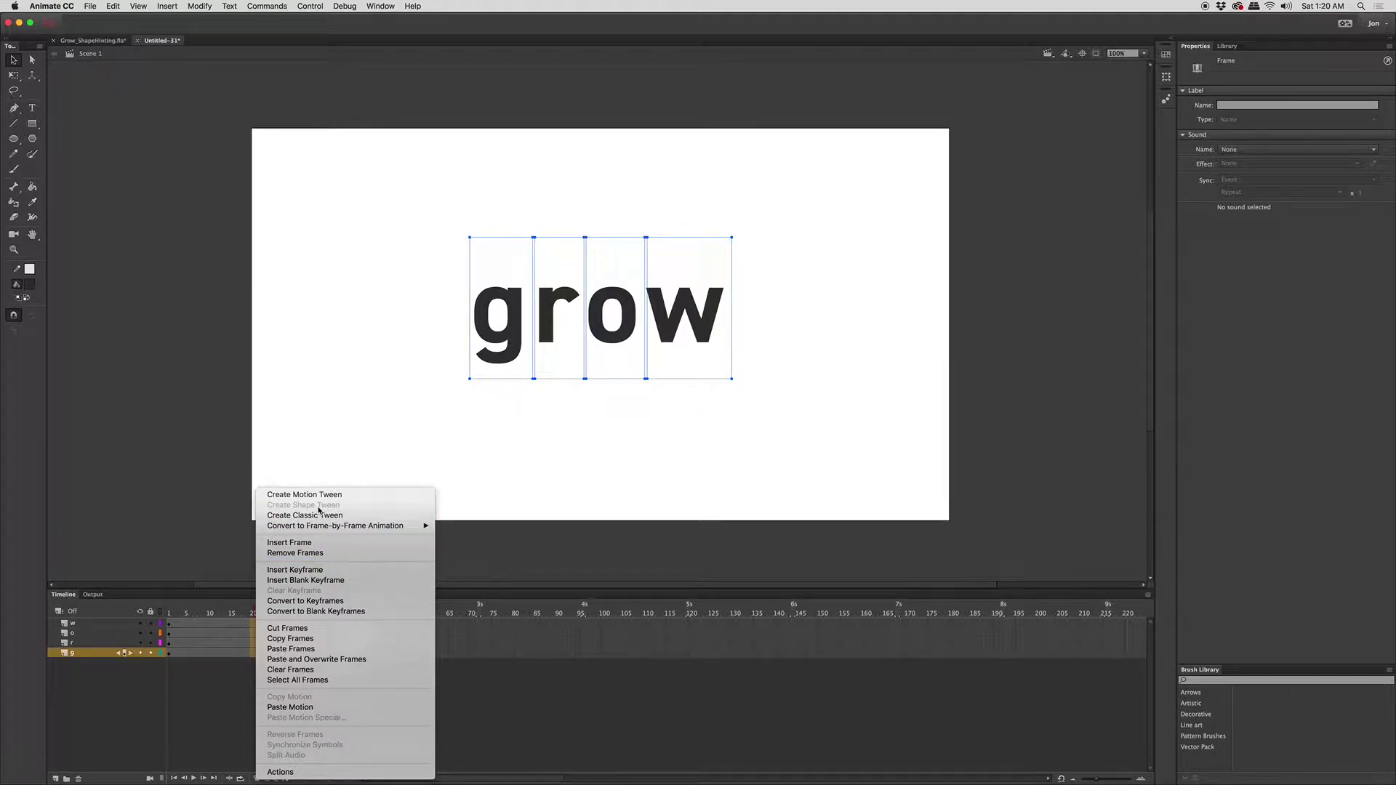
pyautogui.click(517, 430)
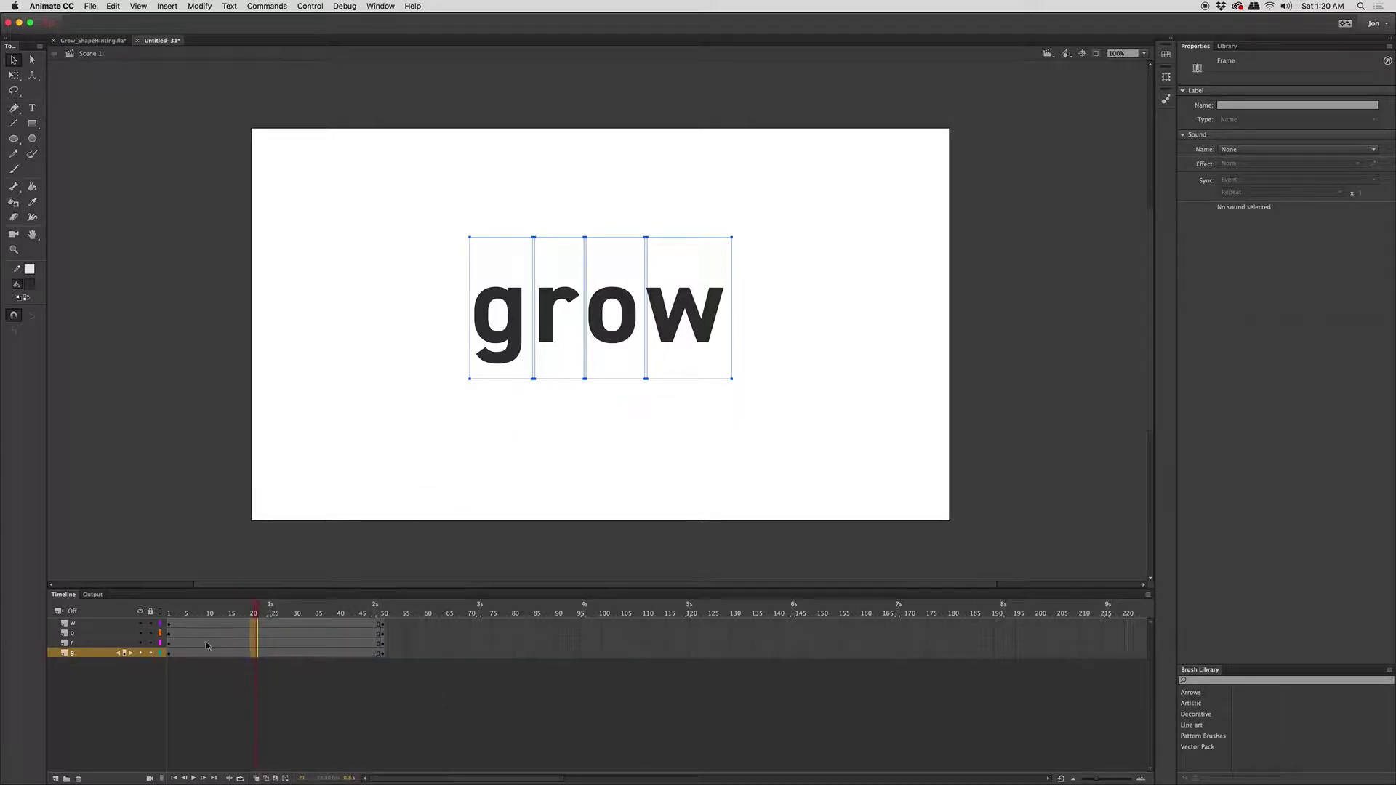
# Step: Break apart all four letters at frame 1 into editable shapes
pyautogui.click(172, 627)
pyautogui.keyDown('shift'); pyautogui.click(172, 652); pyautogui.keyUp('shift')
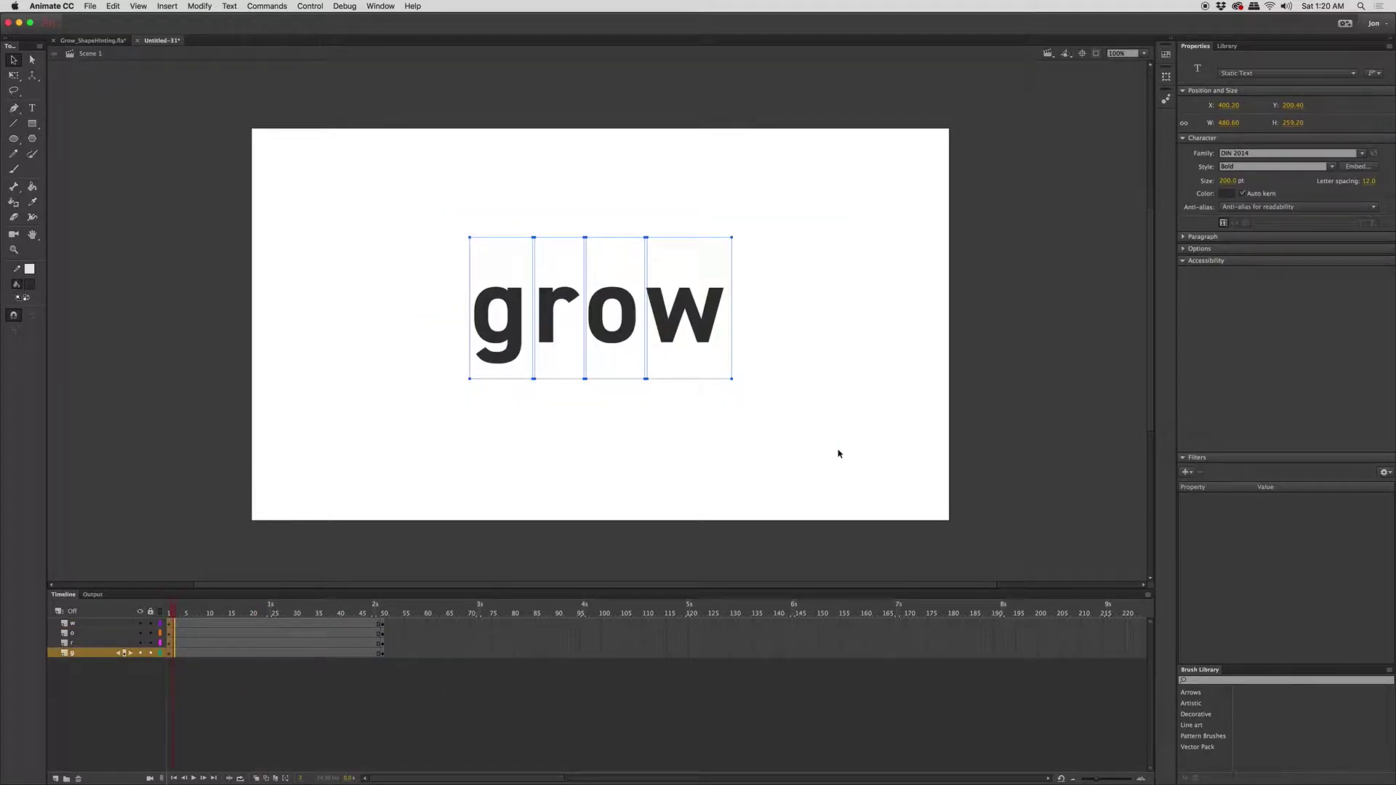
pyautogui.press('super+b')
# Step: Create shape tweens between frames 1 and 50 on all four letter layers
pyautogui.moveTo(246, 623); pyautogui.dragTo(263, 650)
pyautogui.rightClick(263, 651)
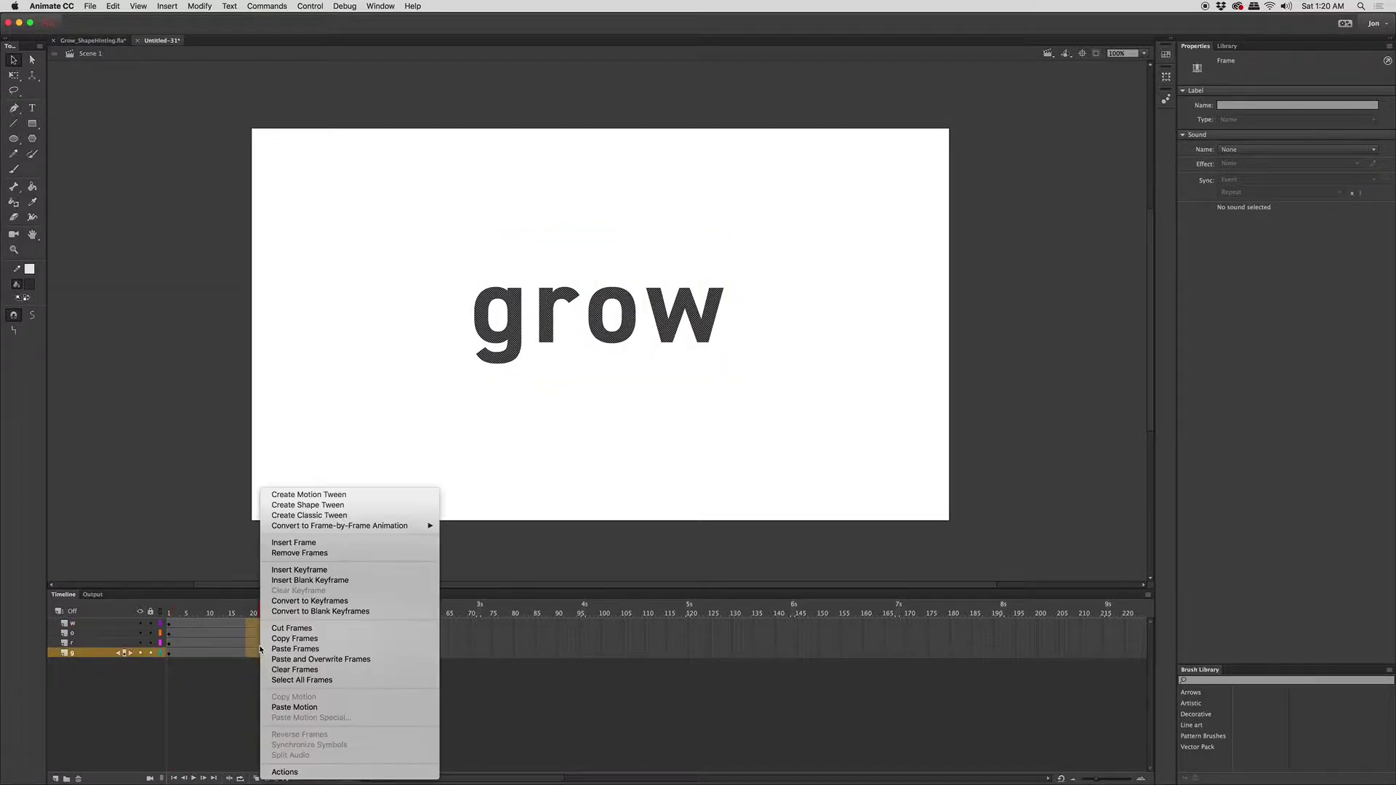
pyautogui.click(316, 504)
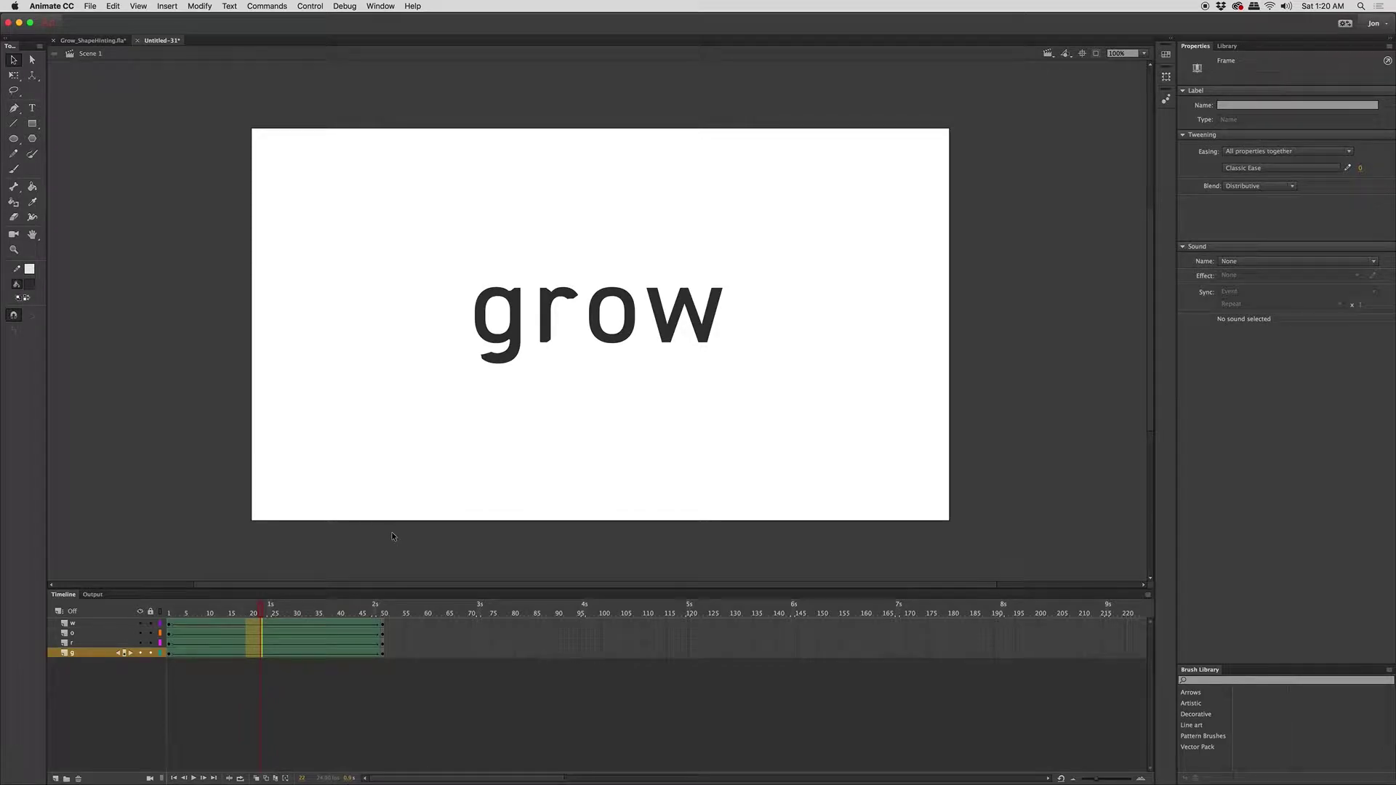
# Step: Examine close up how the outlines of all four letters morph between frames 1 and 50
pyautogui.moveTo(263, 611); pyautogui.dragTo(383, 615)
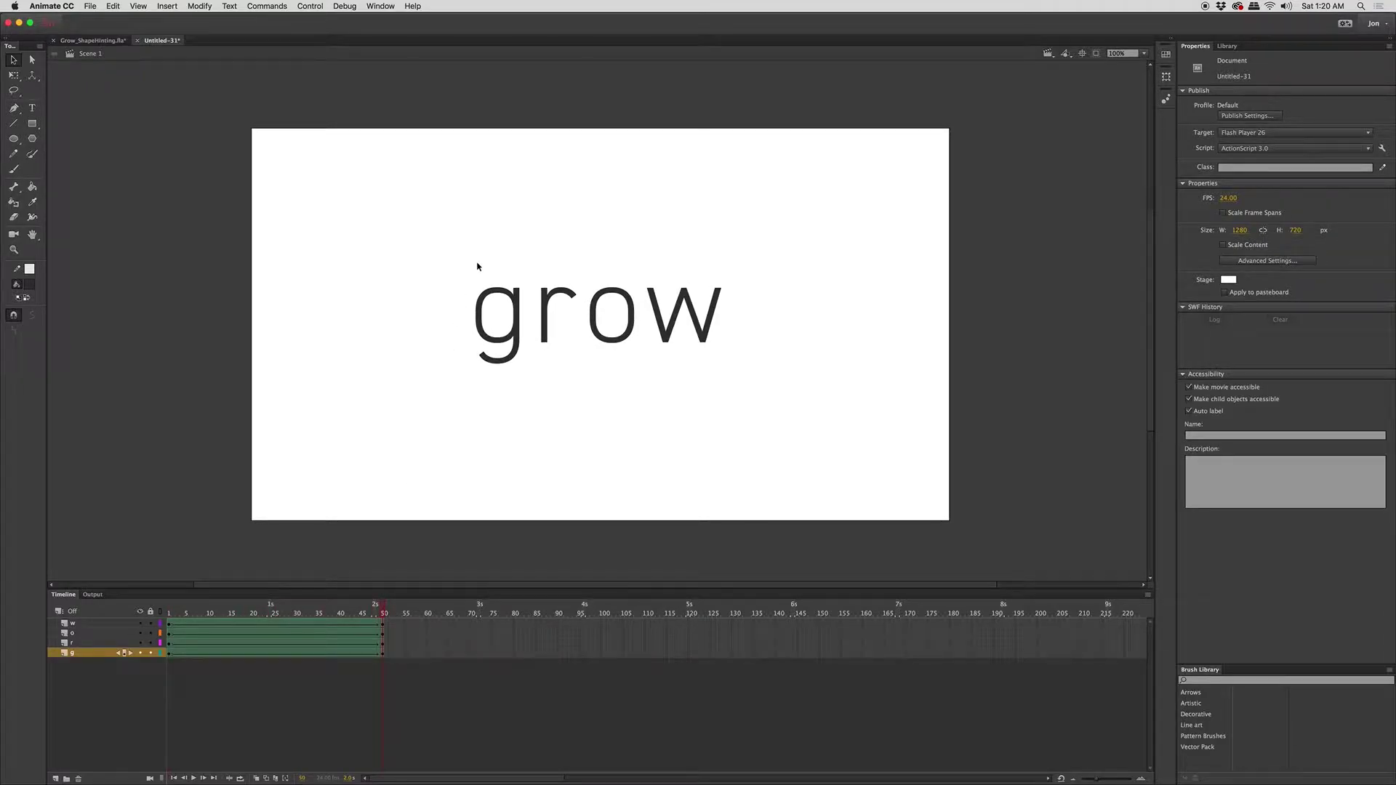
pyautogui.press('super+space')
pyautogui.click(13, 250)
pyautogui.moveTo(455, 268); pyautogui.dragTo(597, 391)
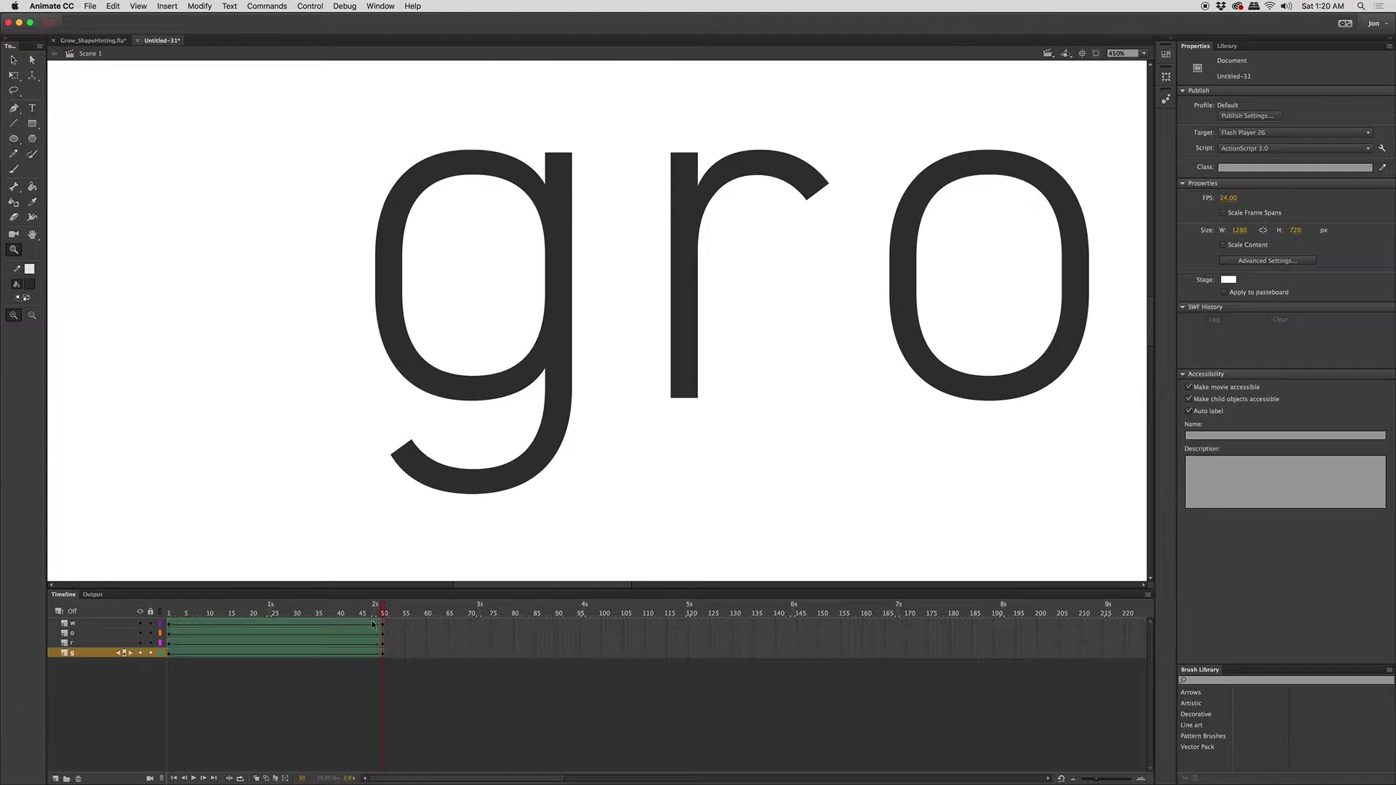
pyautogui.moveTo(366, 614); pyautogui.dragTo(405, 596)
pyautogui.moveTo(735, 408); pyautogui.dragTo(206, 436)
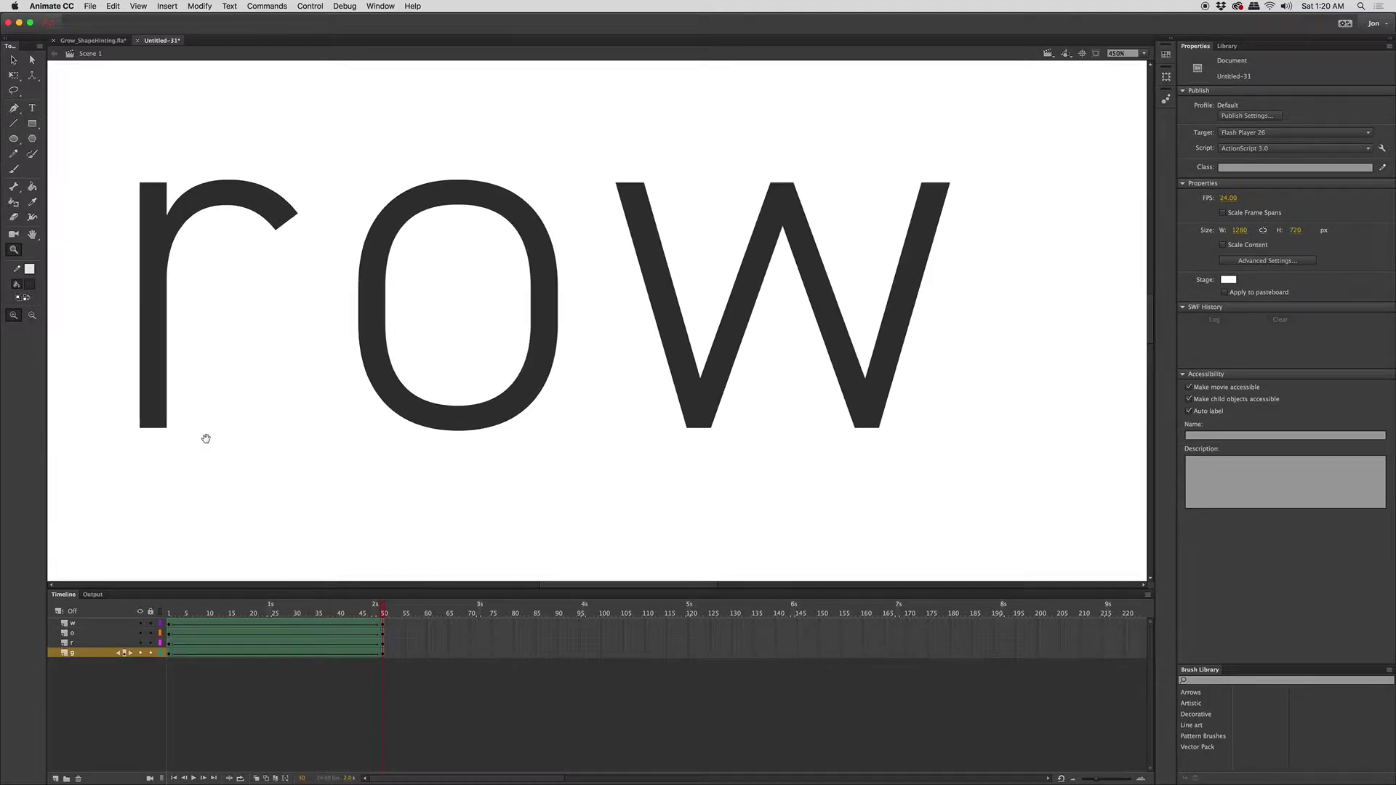
pyautogui.moveTo(383, 611); pyautogui.dragTo(164, 595)
pyautogui.moveTo(297, 595); pyautogui.dragTo(124, 585)
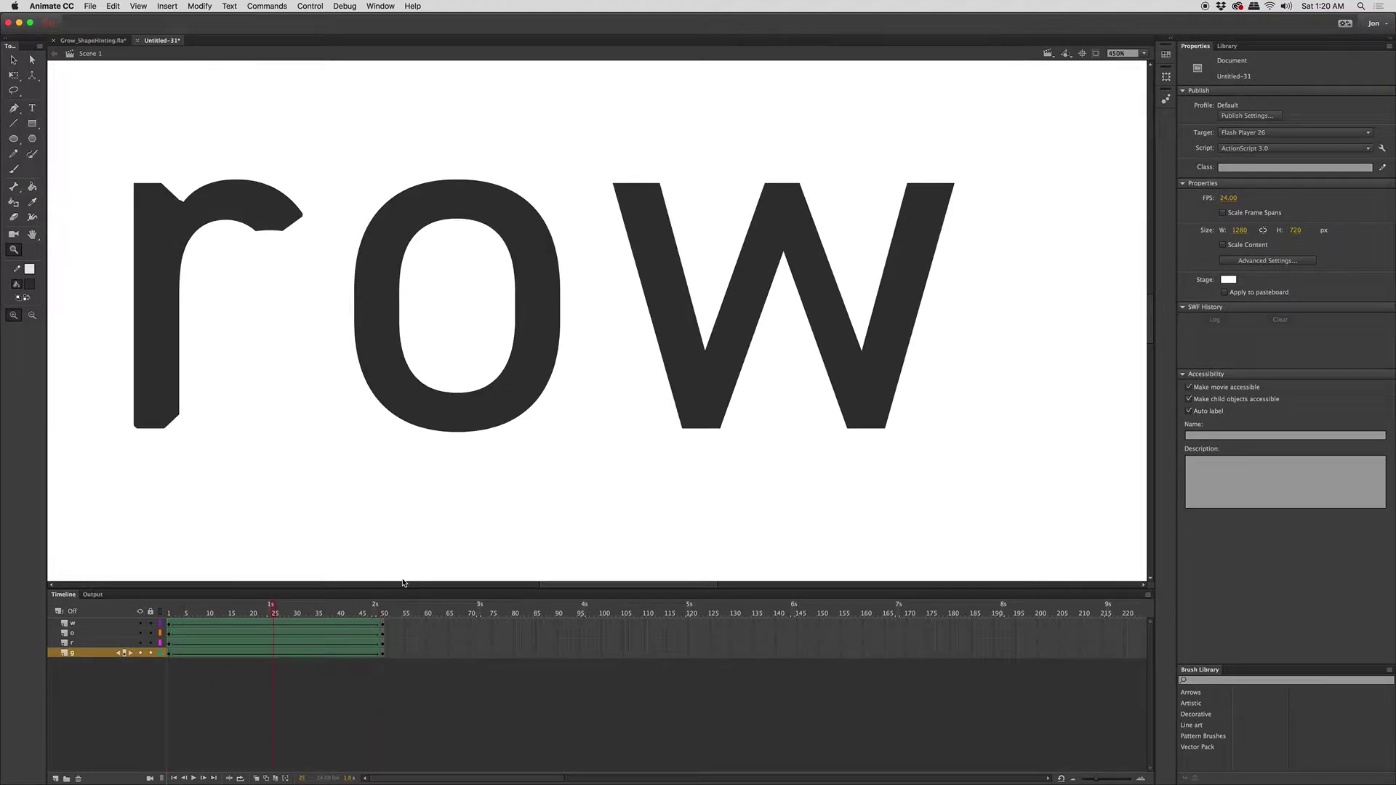
pyautogui.hscroll(-2, 804, 434)
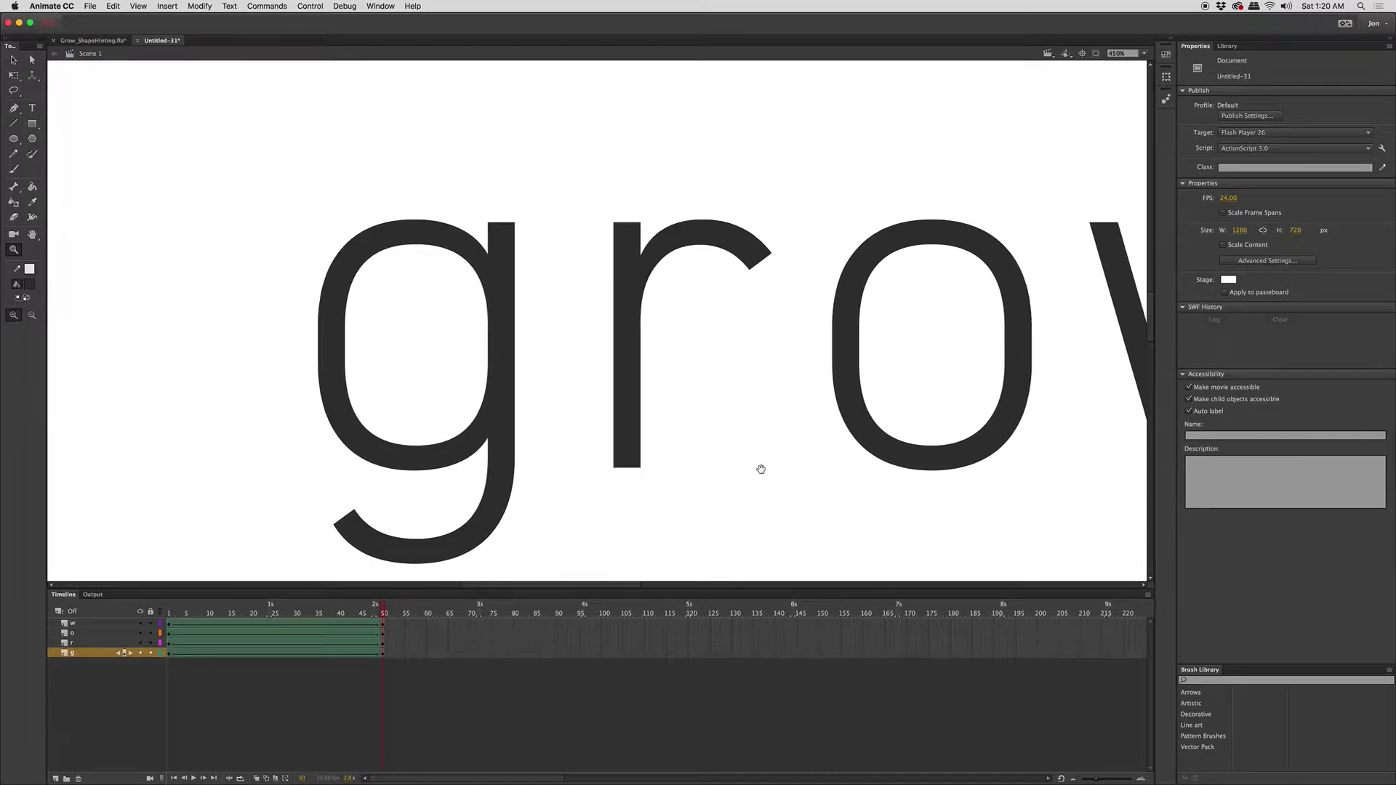
pyautogui.moveTo(383, 610); pyautogui.dragTo(423, 600)
pyautogui.moveTo(313, 599); pyautogui.dragTo(192, 624)
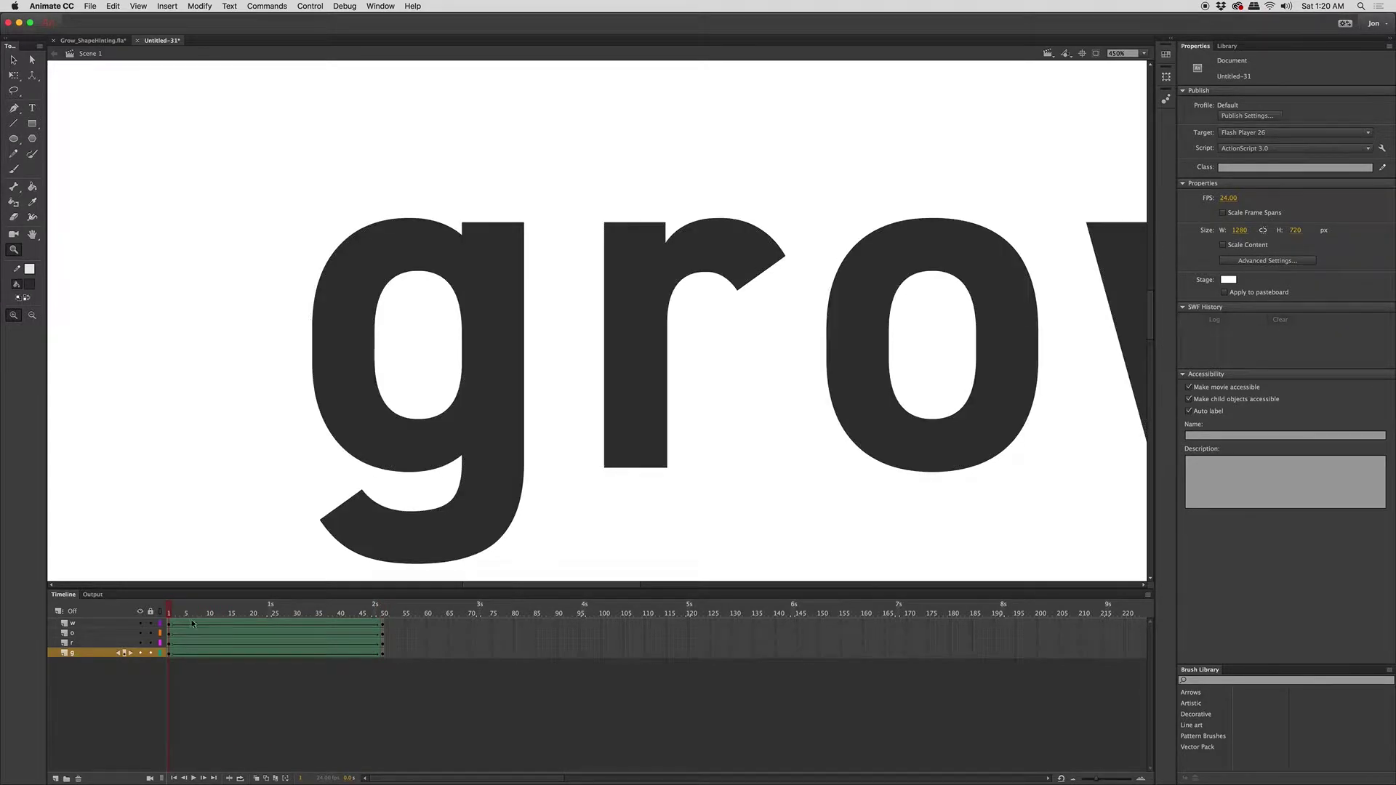
# Step: Add shape hints to the letter g at frame 1, placing the first two on the corners of its tail end
pyautogui.click(171, 653)
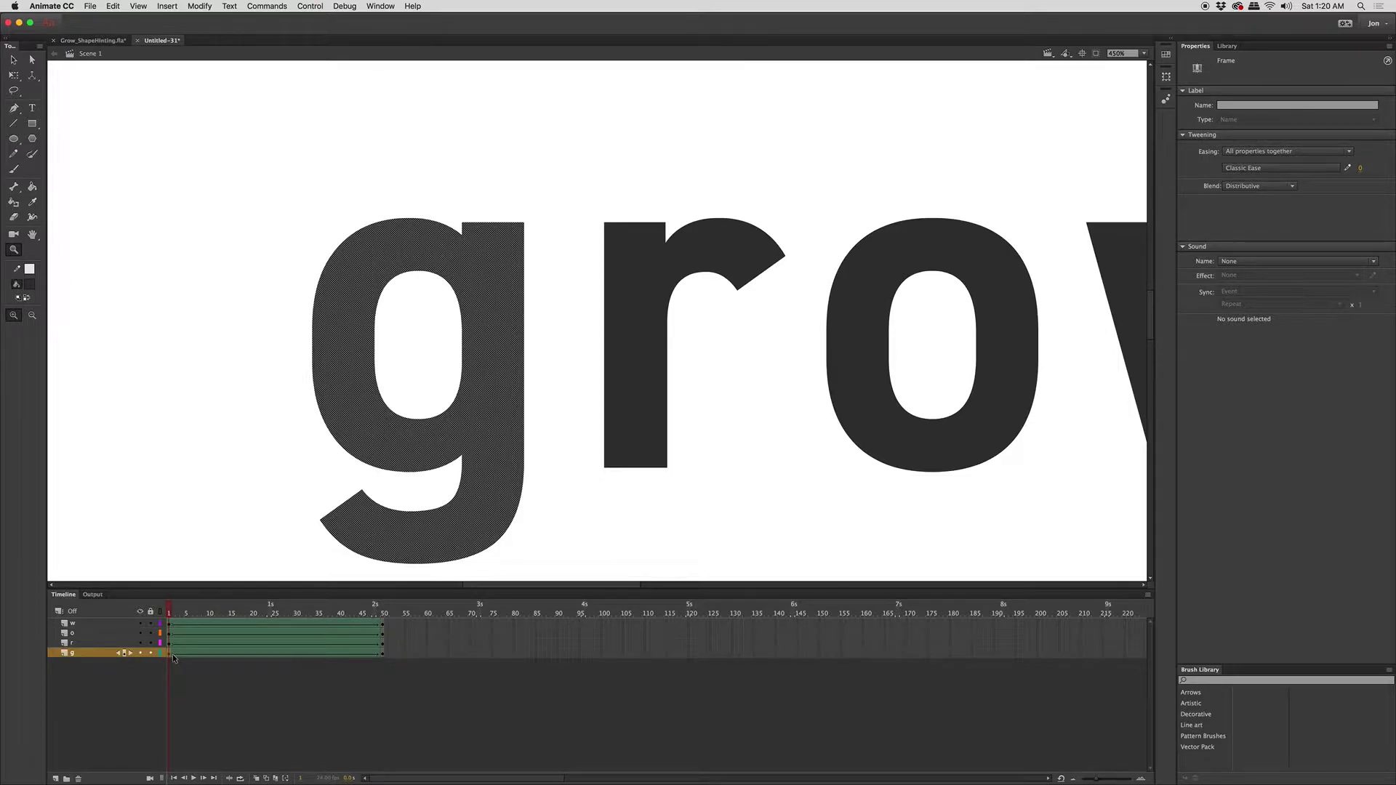
pyautogui.click(205, 6)
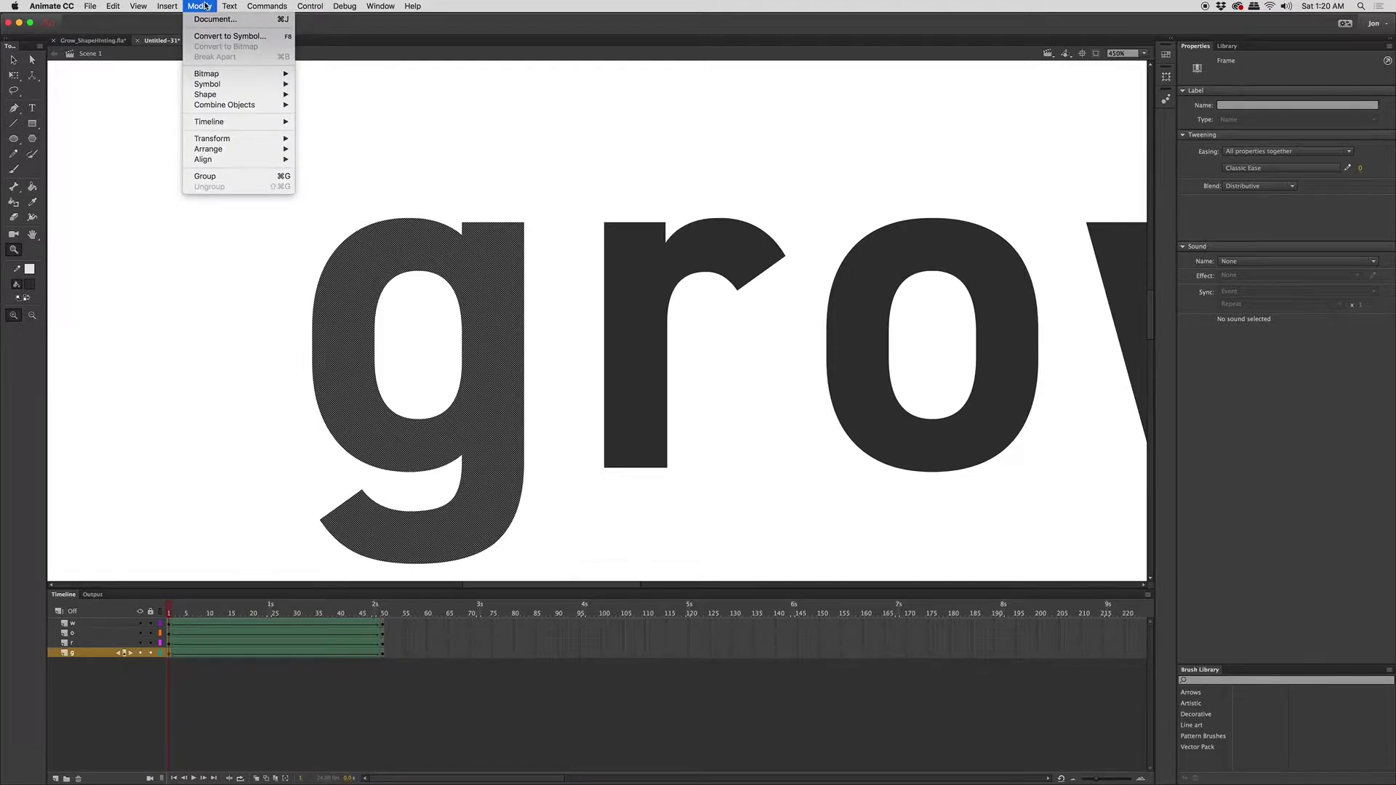
pyautogui.moveTo(232, 94)
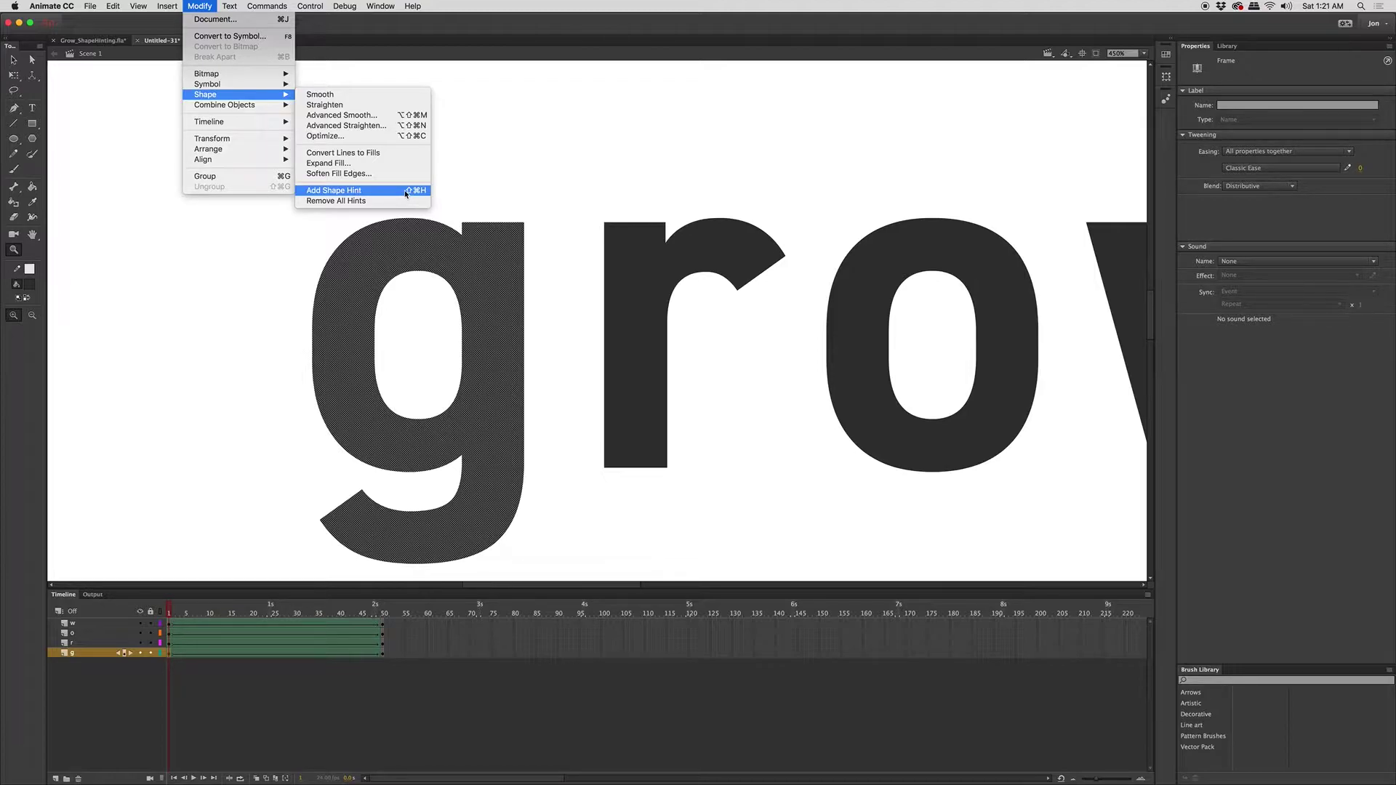
pyautogui.click(533, 204)
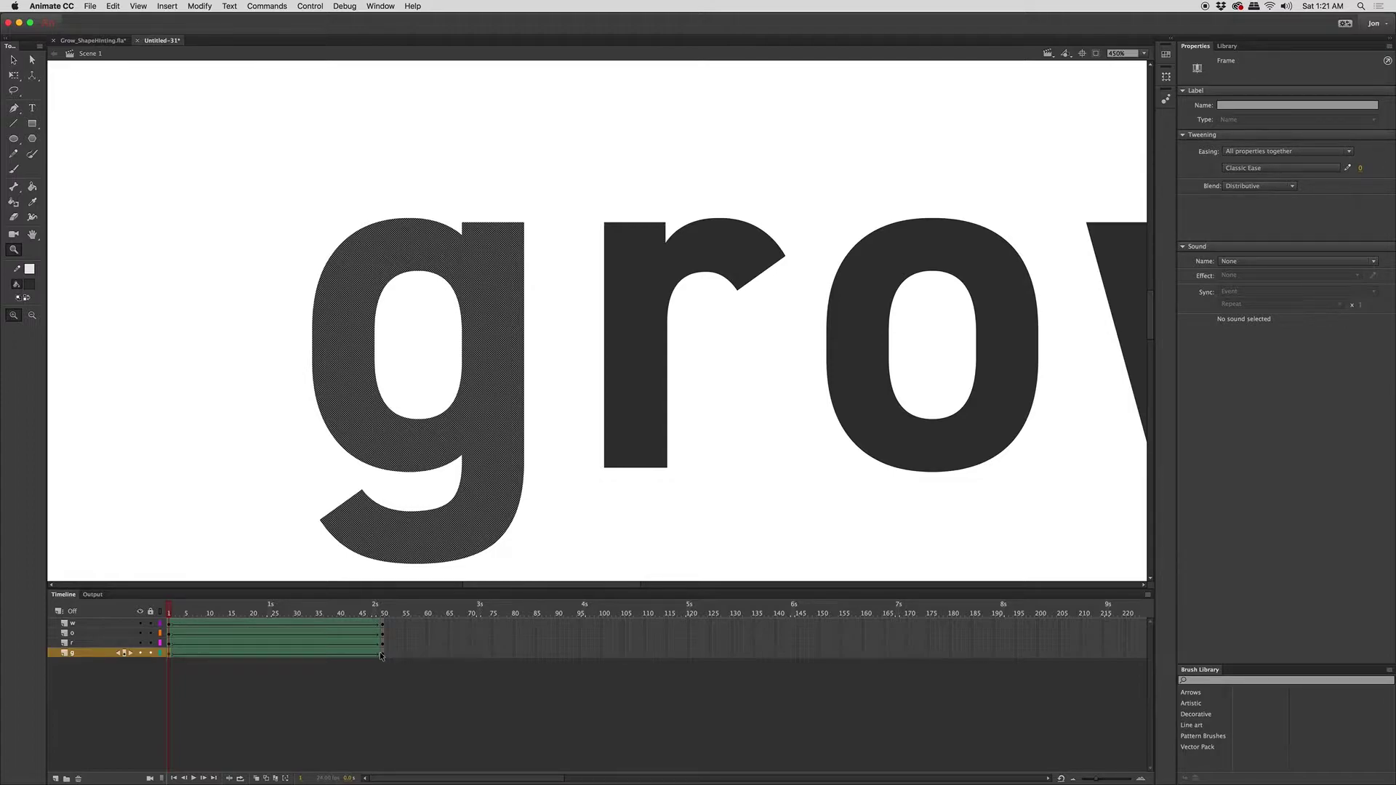
pyautogui.press('super+shift+h')
pyautogui.press('v')
pyautogui.click(389, 533)
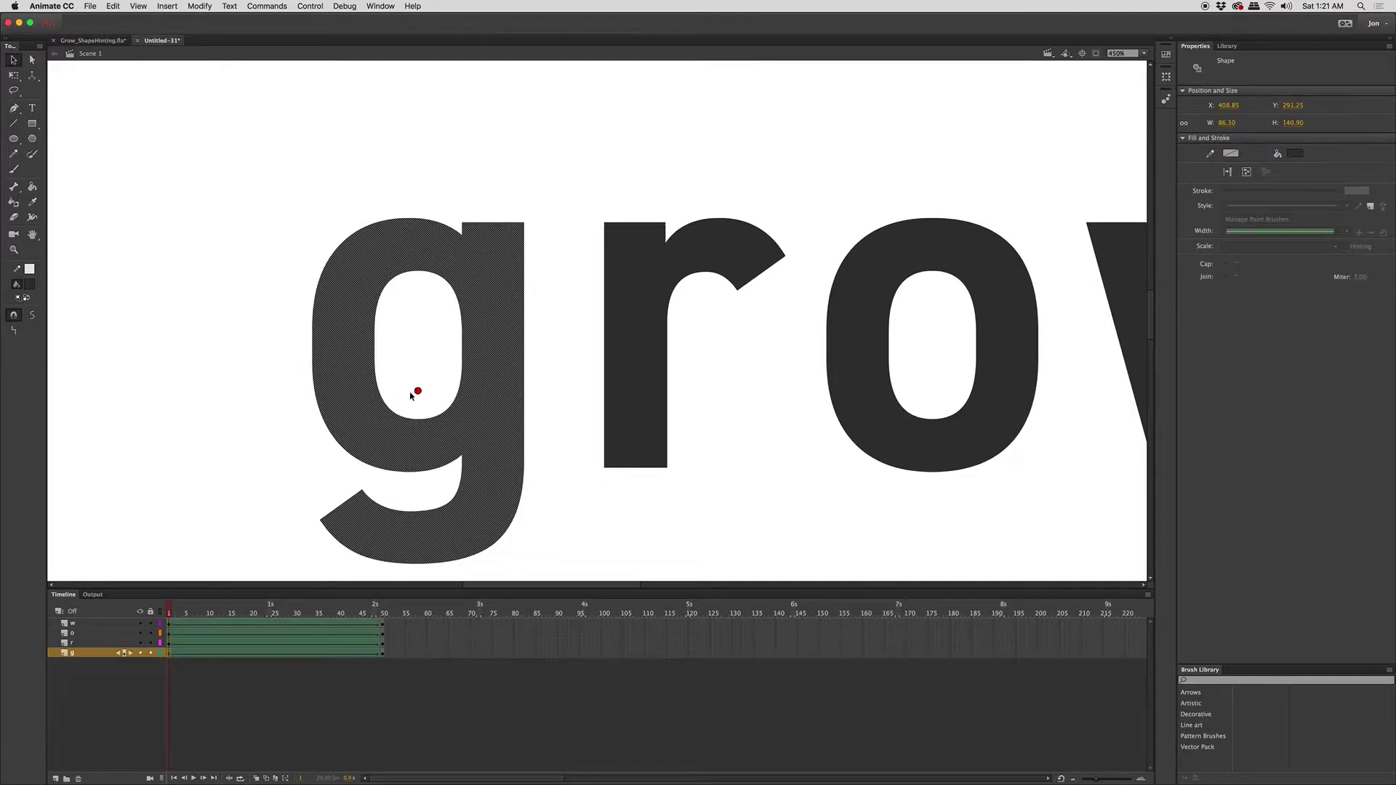
pyautogui.moveTo(418, 391); pyautogui.dragTo(320, 520)
pyautogui.moveTo(418, 391); pyautogui.dragTo(362, 490)
# Step: Place four more shape hints on the g at frame 1, at both bowl-stem notches and the stem's two top corners
pyautogui.moveTo(418, 391); pyautogui.dragTo(461, 455)
pyautogui.moveTo(418, 391)
pyautogui.mouseDown()
pyautogui.moveTo(420, 282)
pyautogui.moveTo(461, 235)
pyautogui.mouseUp()
pyautogui.moveTo(419, 392); pyautogui.dragTo(461, 222)
pyautogui.moveTo(418, 391); pyautogui.dragTo(525, 222)
# Step: Match the g's six shape hints at frame 50 to the same tail, notch and stem corners
pyautogui.click(383, 653)
pyautogui.moveTo(415, 391); pyautogui.dragTo(334, 524)
pyautogui.moveTo(416, 392); pyautogui.dragTo(354, 509)
pyautogui.moveTo(416, 393); pyautogui.dragTo(488, 439)
pyautogui.moveTo(416, 392); pyautogui.dragTo(488, 254)
pyautogui.moveTo(414, 399); pyautogui.dragTo(487, 222)
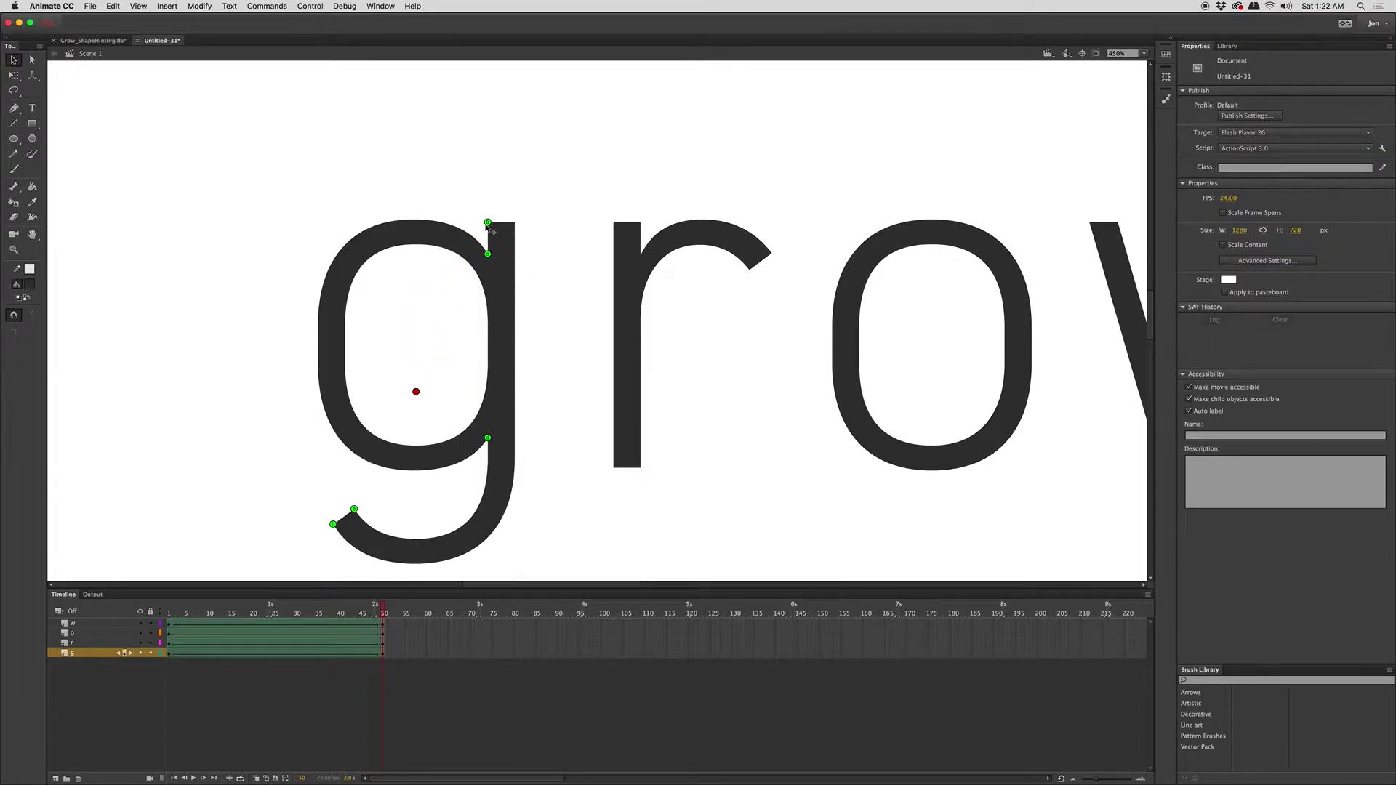
pyautogui.moveTo(416, 392); pyautogui.dragTo(515, 222)
# Step: Place seven shape hints on the r at frame 1, at the stem corners, the notch and the arm's end corners
pyautogui.click(168, 644)
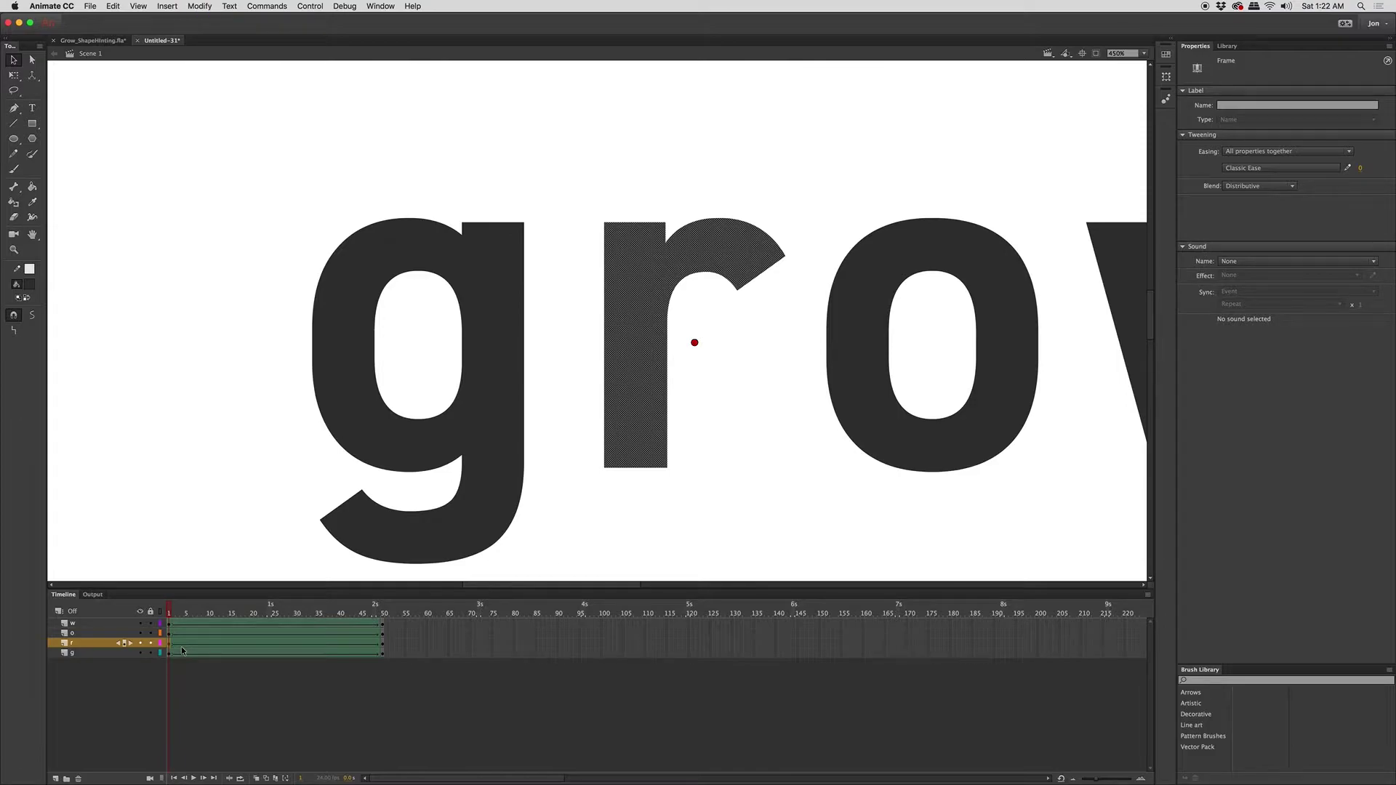
pyautogui.moveTo(694, 342); pyautogui.dragTo(604, 468)
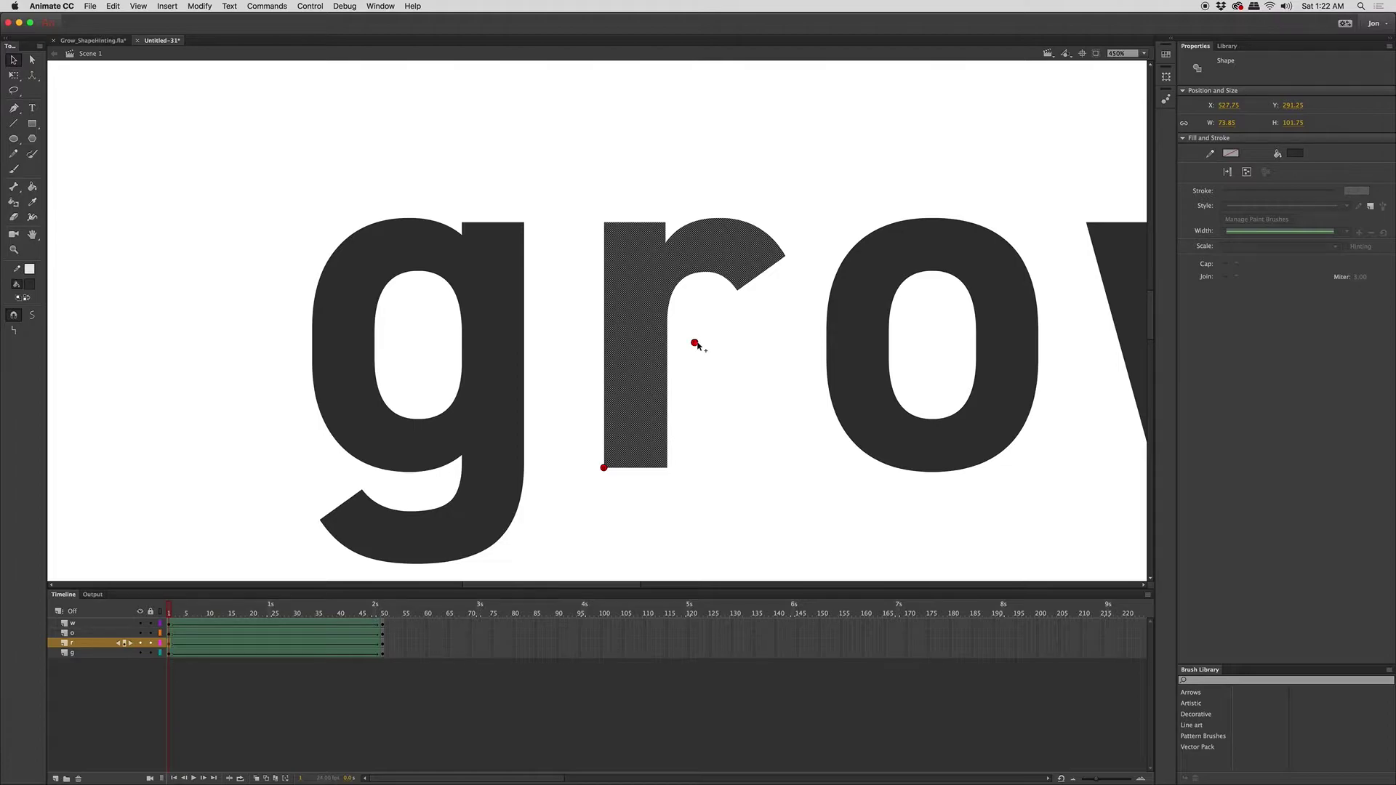
pyautogui.moveTo(694, 342); pyautogui.dragTo(667, 467)
pyautogui.moveTo(695, 343); pyautogui.dragTo(604, 222)
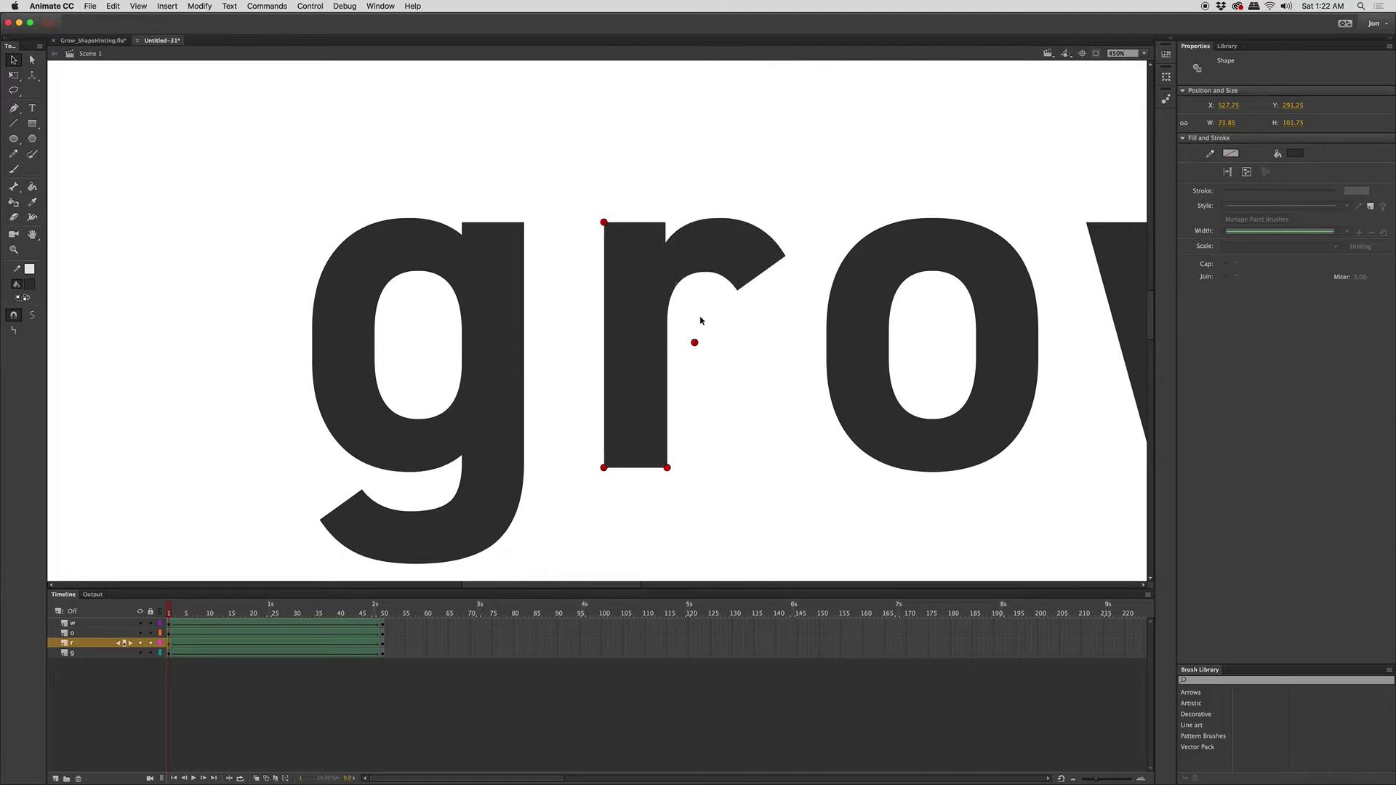
pyautogui.moveTo(693, 343); pyautogui.dragTo(665, 218)
pyautogui.moveTo(694, 343); pyautogui.dragTo(665, 243)
pyautogui.moveTo(694, 342); pyautogui.dragTo(736, 290)
pyautogui.moveTo(695, 342); pyautogui.dragTo(785, 256)
pyautogui.press('Return')
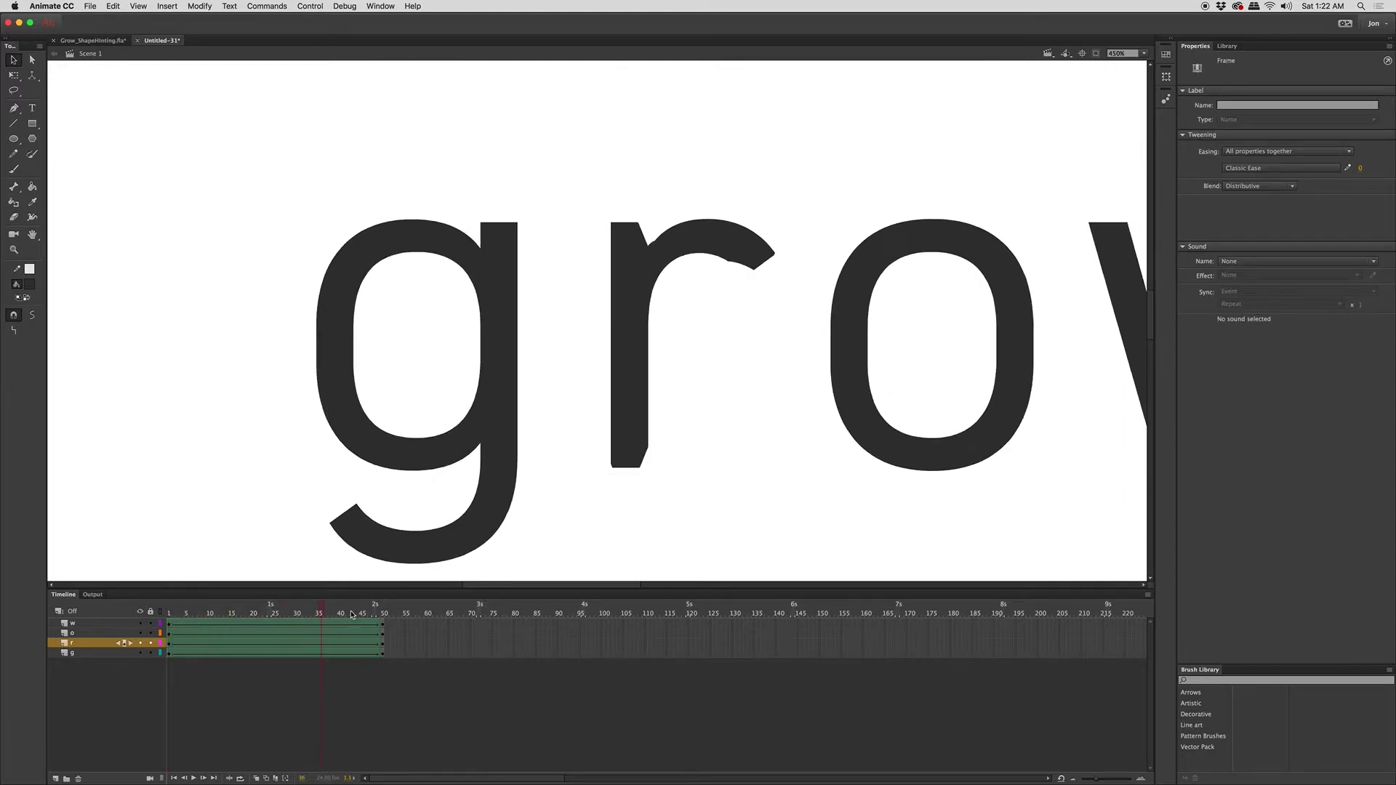
pyautogui.click(167, 608)
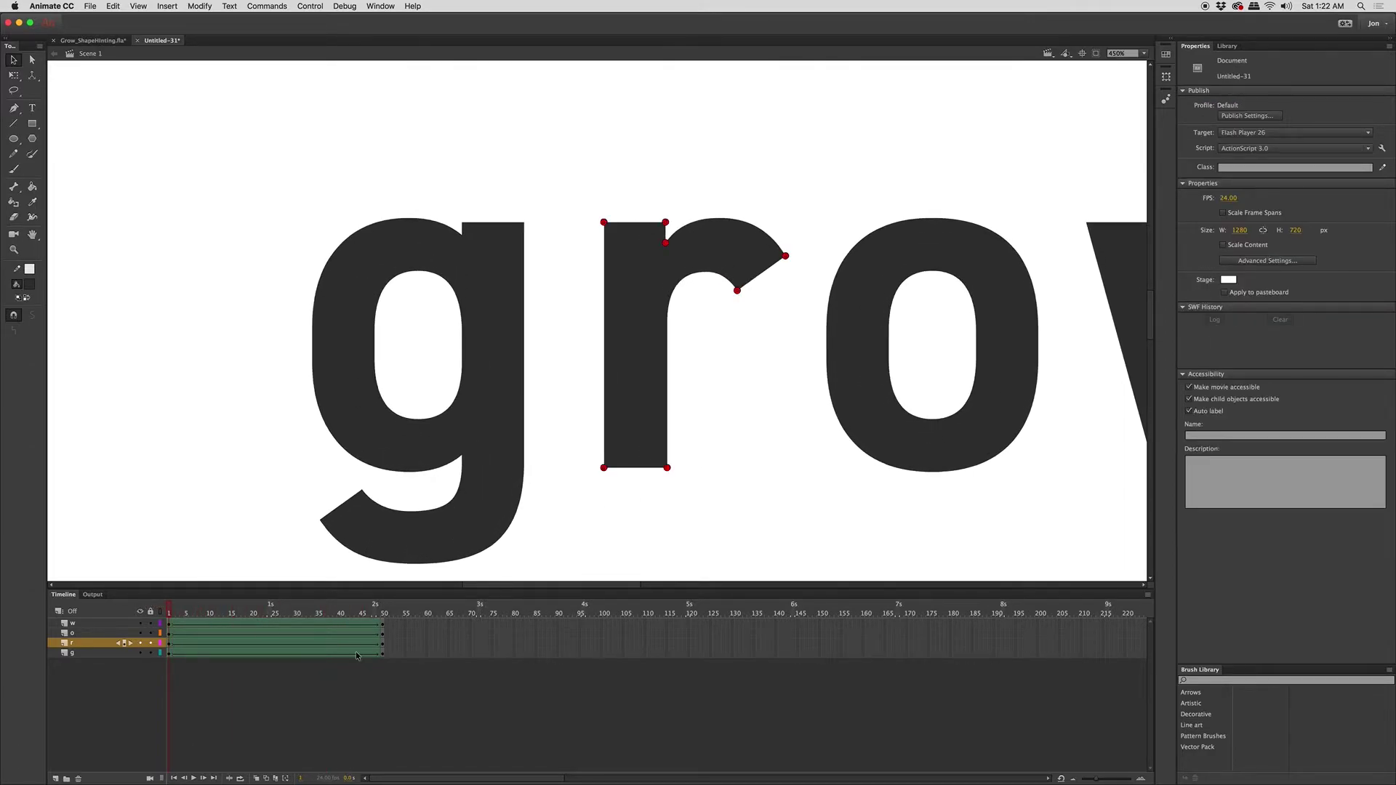
# Step: Match the r's seven shape hints at frame 50 to the same stem, notch and arm-end corners
pyautogui.click(383, 644)
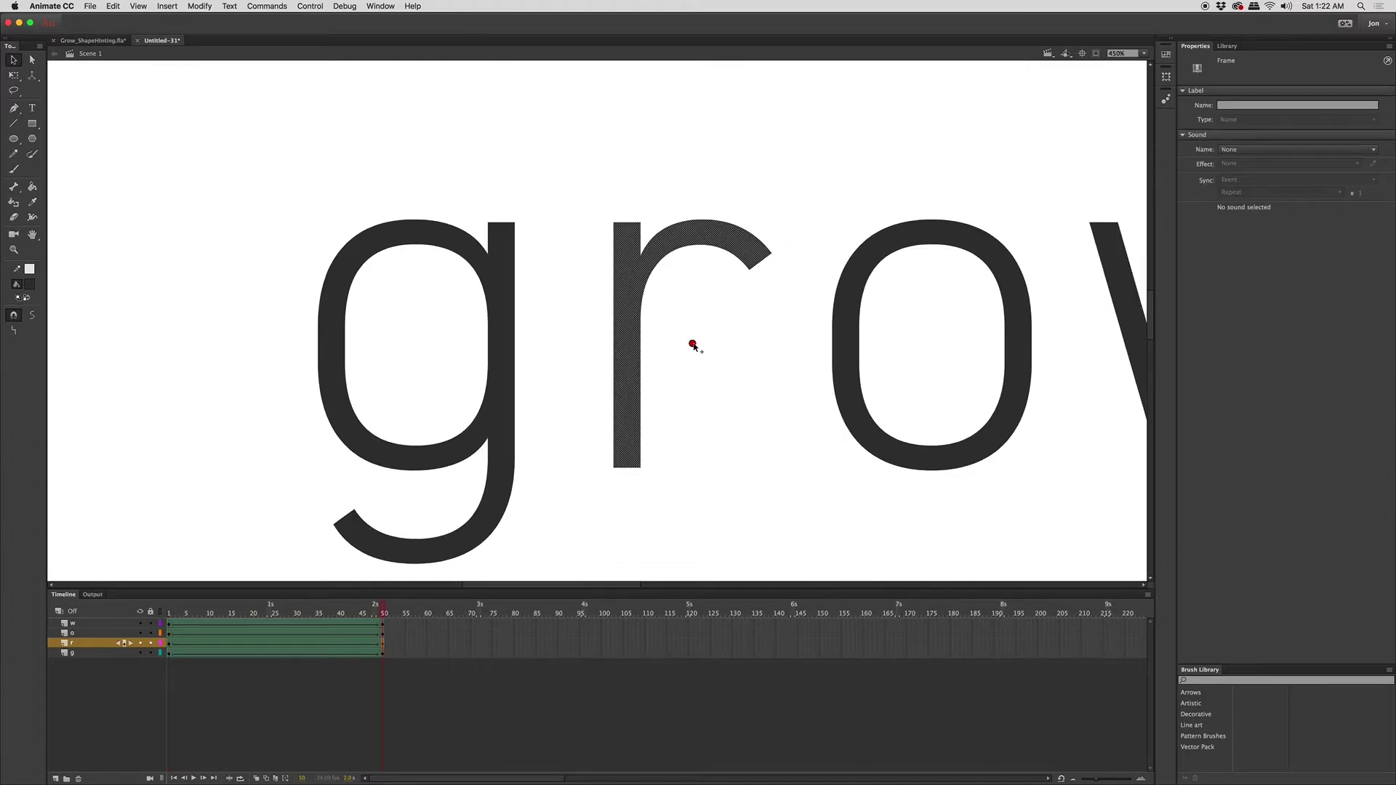
pyautogui.moveTo(634, 410); pyautogui.dragTo(614, 468)
pyautogui.moveTo(692, 343); pyautogui.dragTo(641, 468)
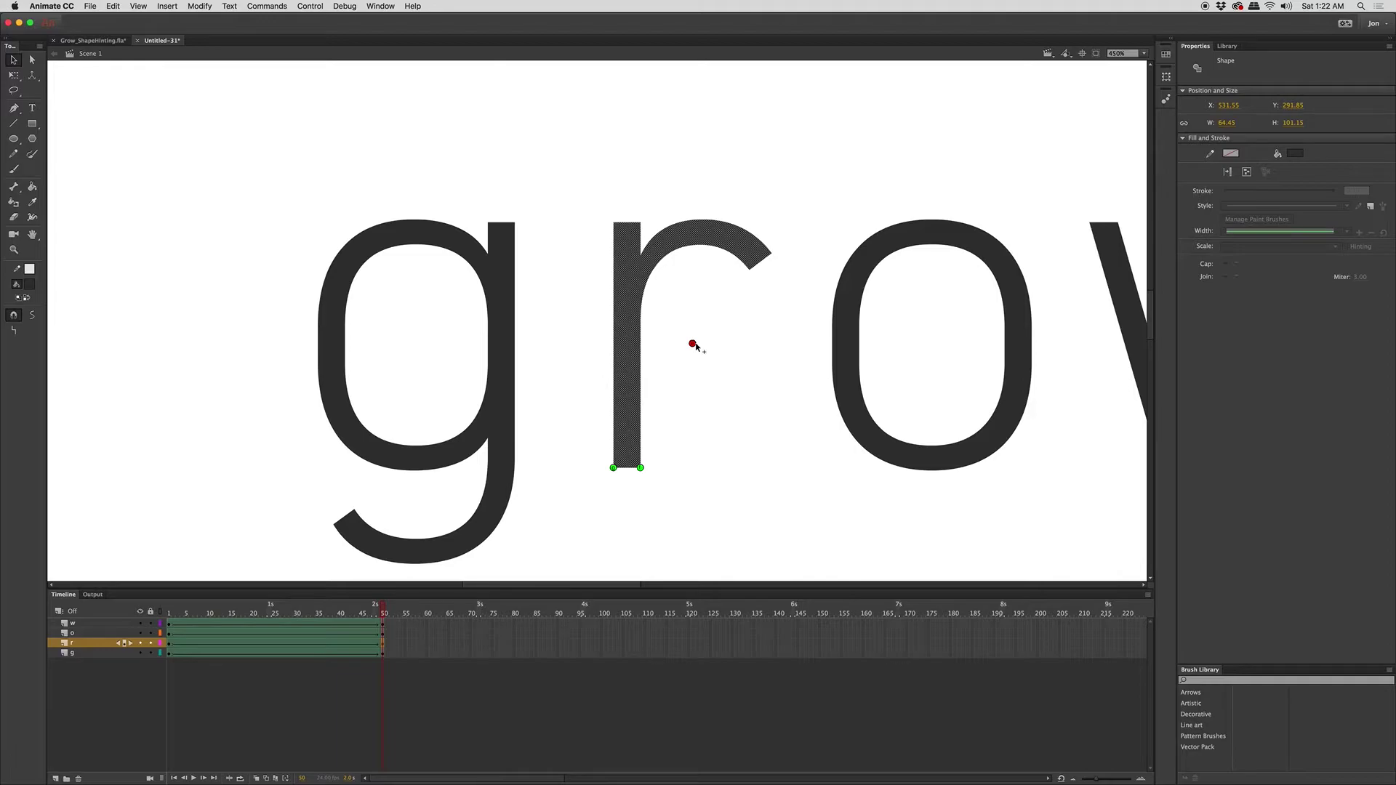
pyautogui.moveTo(692, 343); pyautogui.dragTo(613, 222)
pyautogui.moveTo(692, 343); pyautogui.dragTo(641, 222)
pyautogui.press('super+shift+h')
pyautogui.moveTo(693, 343); pyautogui.dragTo(641, 255)
pyautogui.press('super+shift+h')
pyautogui.moveTo(692, 343); pyautogui.dragTo(749, 271)
pyautogui.press('super+shift+h')
pyautogui.moveTo(692, 344); pyautogui.dragTo(772, 254)
pyautogui.press('super+shift+h')
pyautogui.press('super+z')
# Step: Fit the whole stage in view and test the movie to review the animation, closing the preview when done
pyautogui.moveTo(383, 612); pyautogui.dragTo(414, 596)
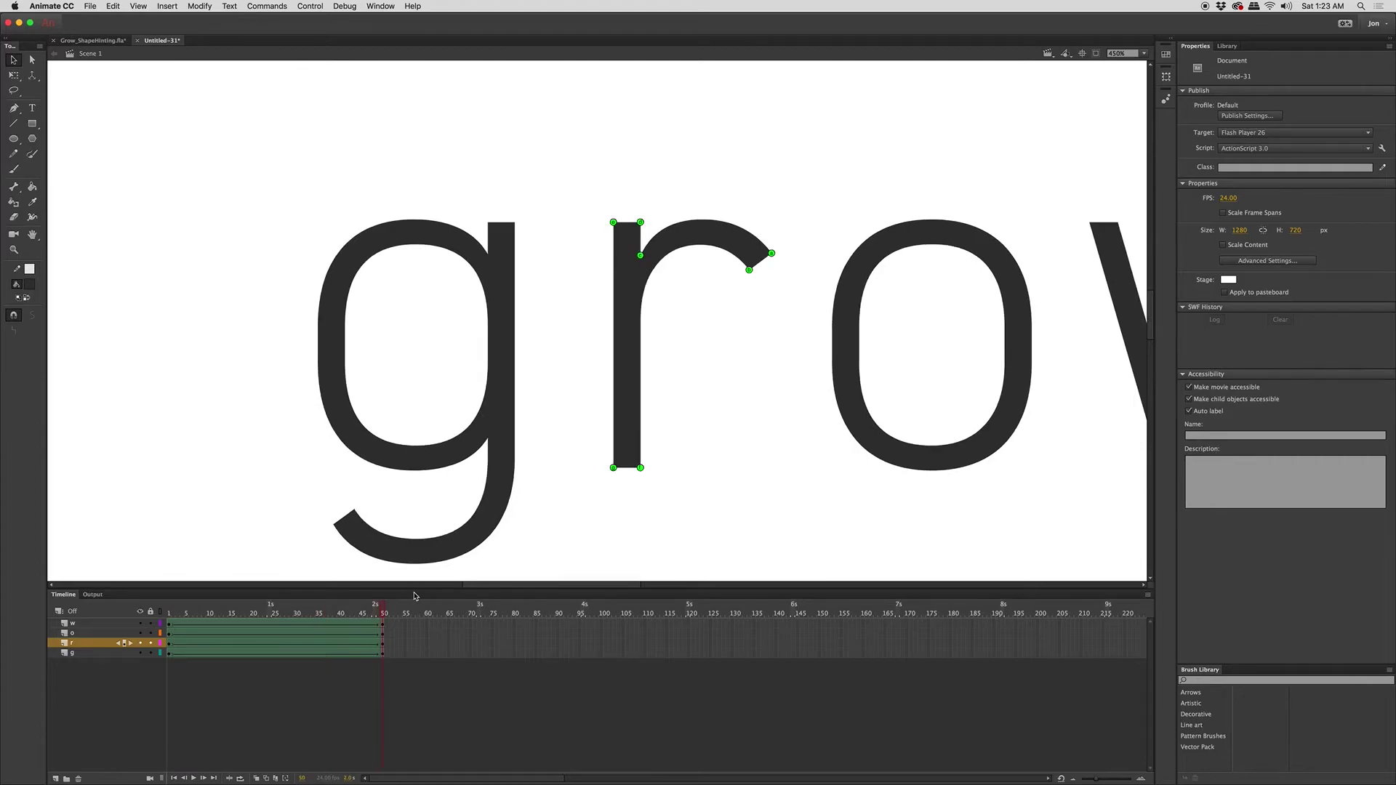
pyautogui.press('super+2')
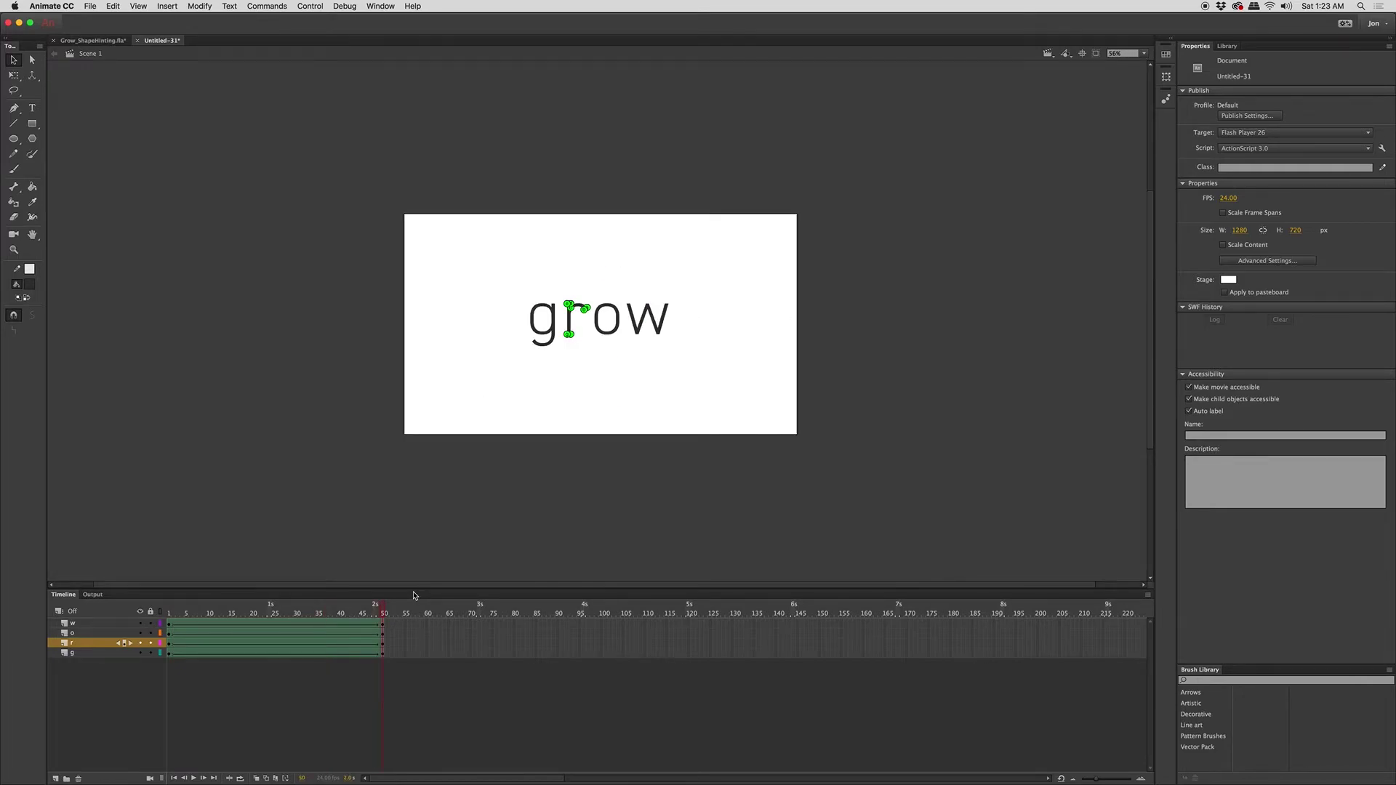
pyautogui.press('super+Return')
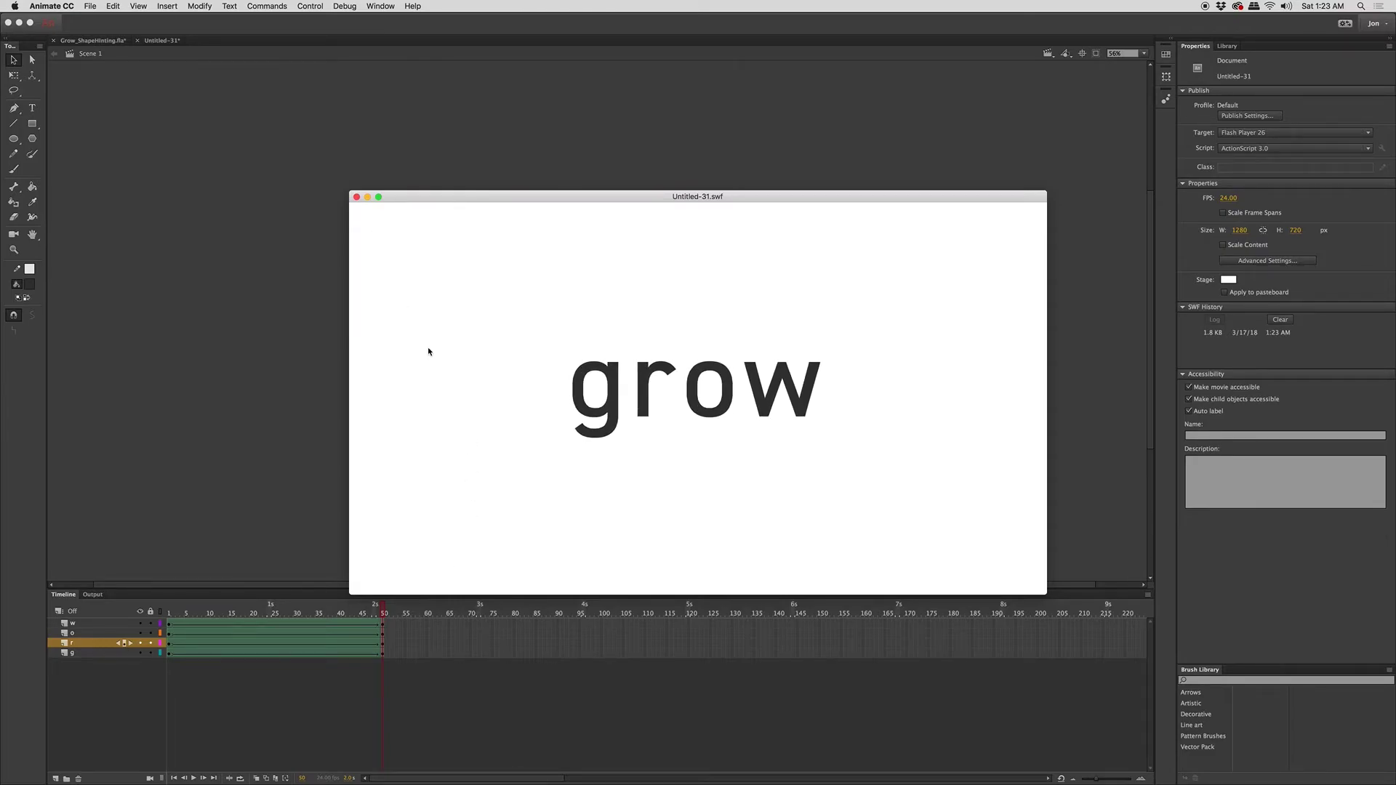
pyautogui.click(356, 197)
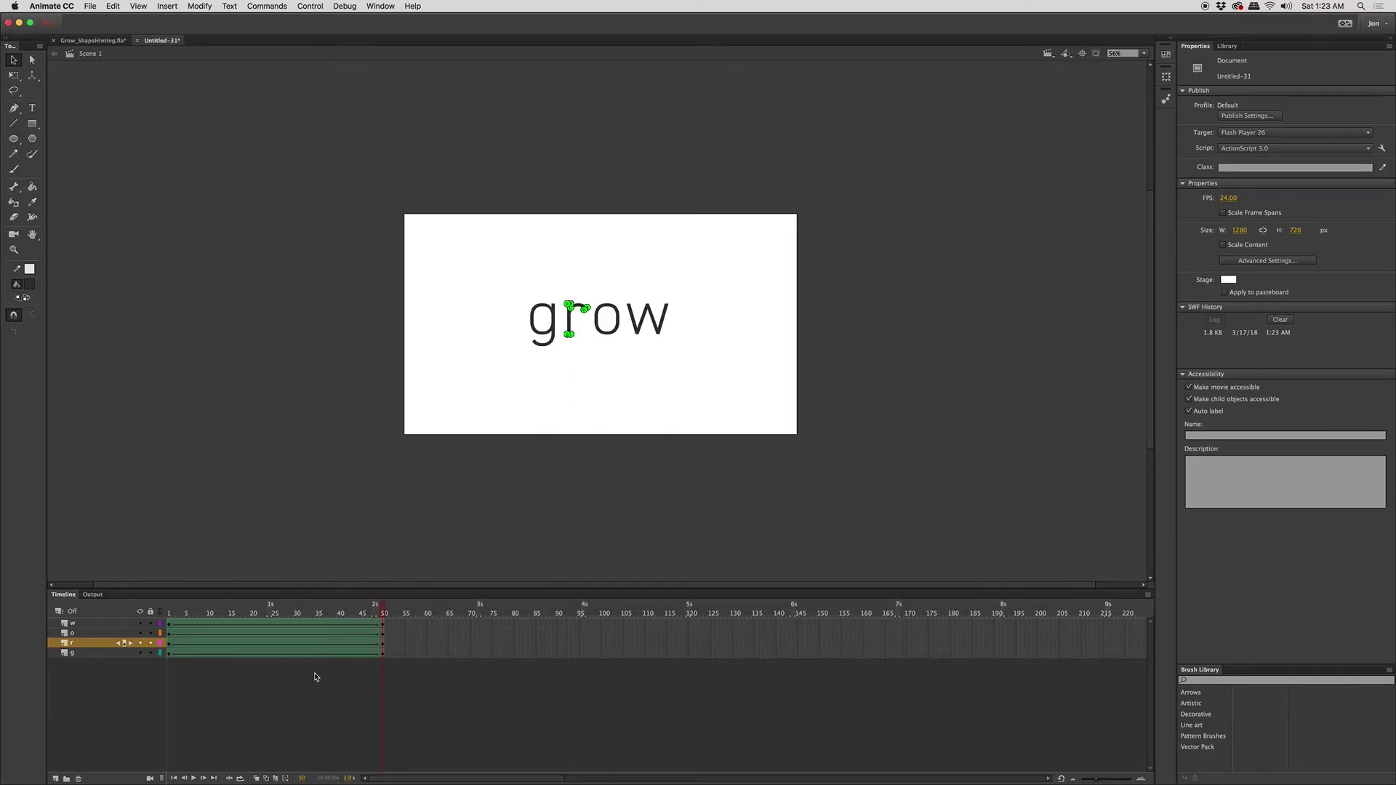
# Step: Duplicate frames 1–50 of all four layers directly after the originals and reverse the copied frames
pyautogui.click(169, 623)
pyautogui.moveTo(383, 653); pyautogui.dragTo(169, 623)
pyautogui.moveTo(333, 648); pyautogui.dragTo(495, 635)
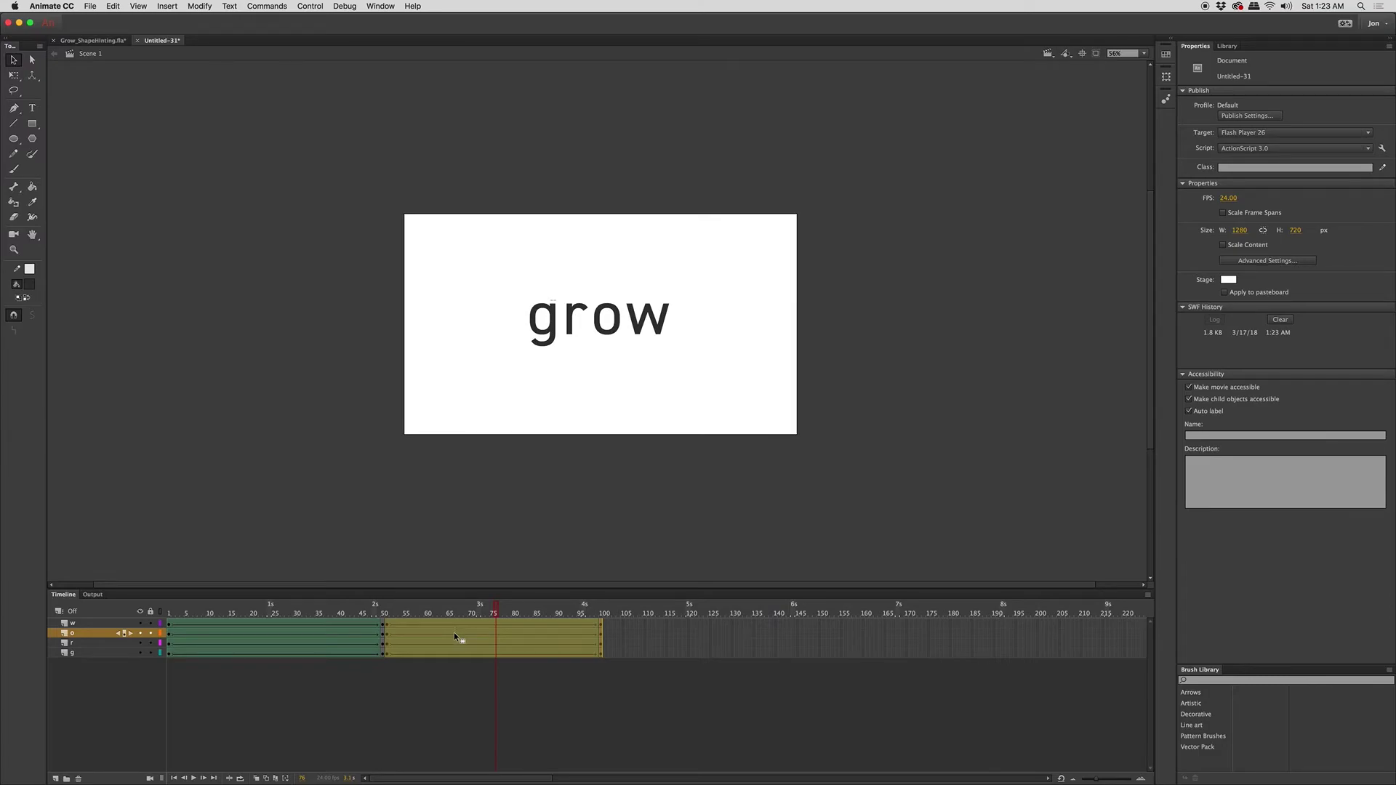
pyautogui.rightClick(454, 631)
pyautogui.click(512, 735)
# Step: Zoom in on the word midway through the reversed tween to examine the edges of the g and r
pyautogui.press('super+space')
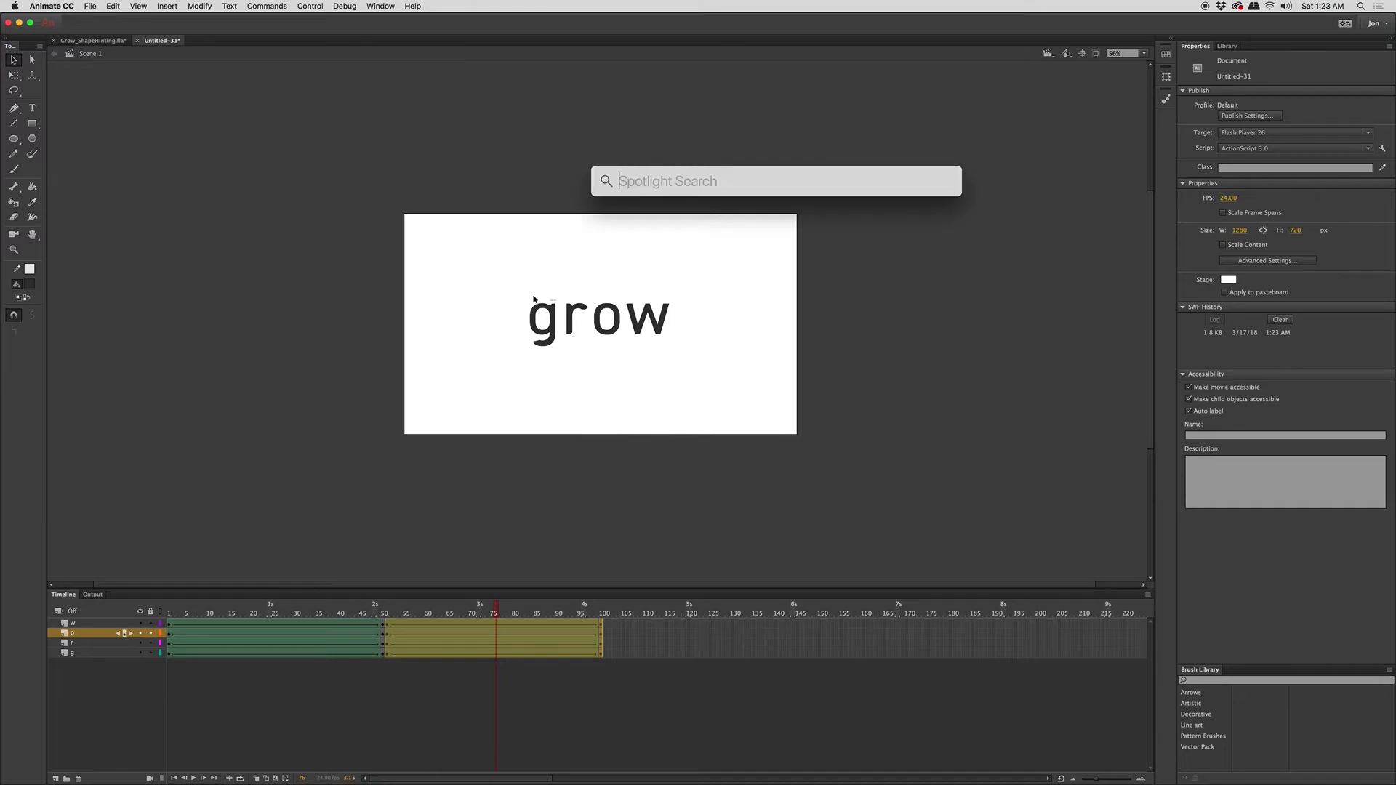
pyautogui.click(515, 290)
pyautogui.press('z')
pyautogui.moveTo(508, 286); pyautogui.dragTo(627, 392)
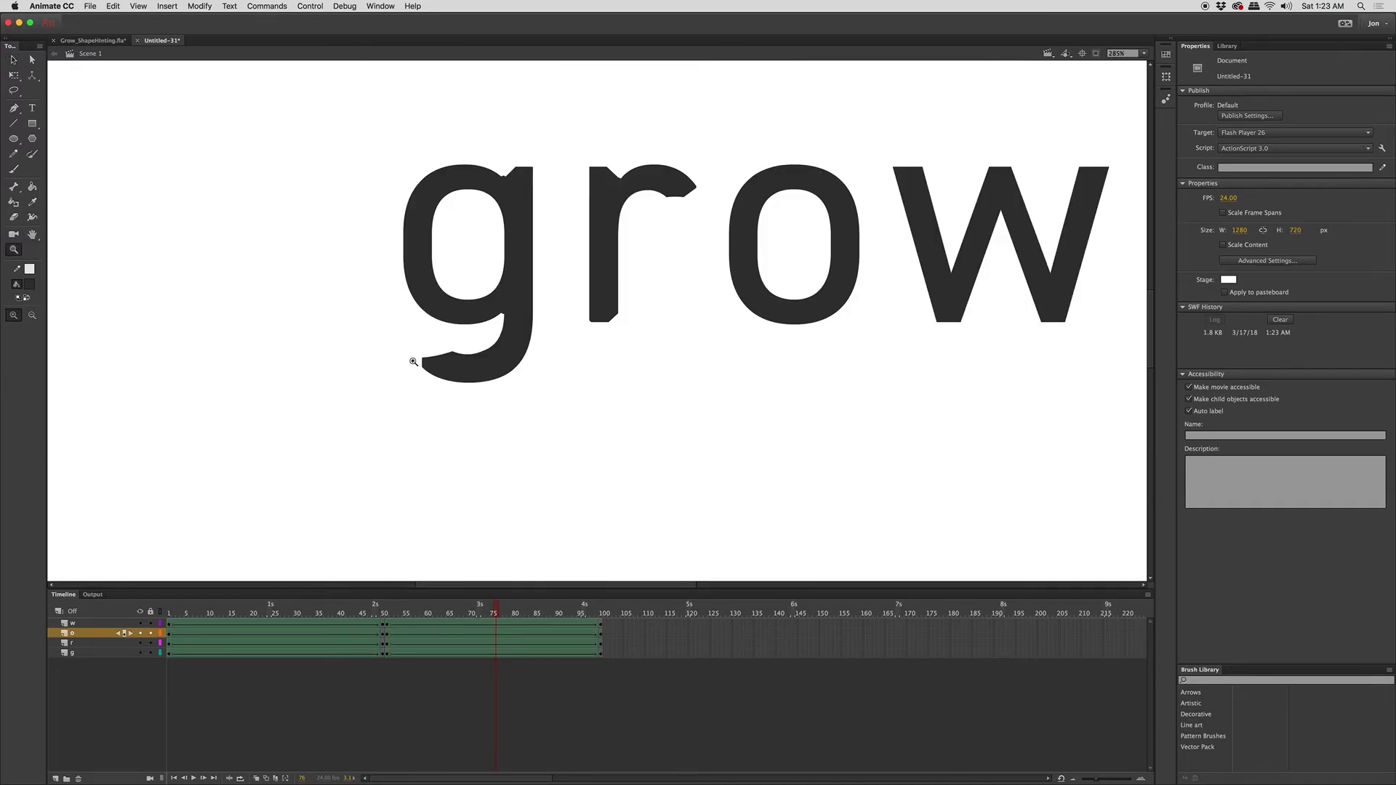
pyautogui.click(13, 60)
# Step: Switch to the Grow_ShapeHinting document and inspect the g's shape hints at the start and end of its second tween
pyautogui.click(107, 39)
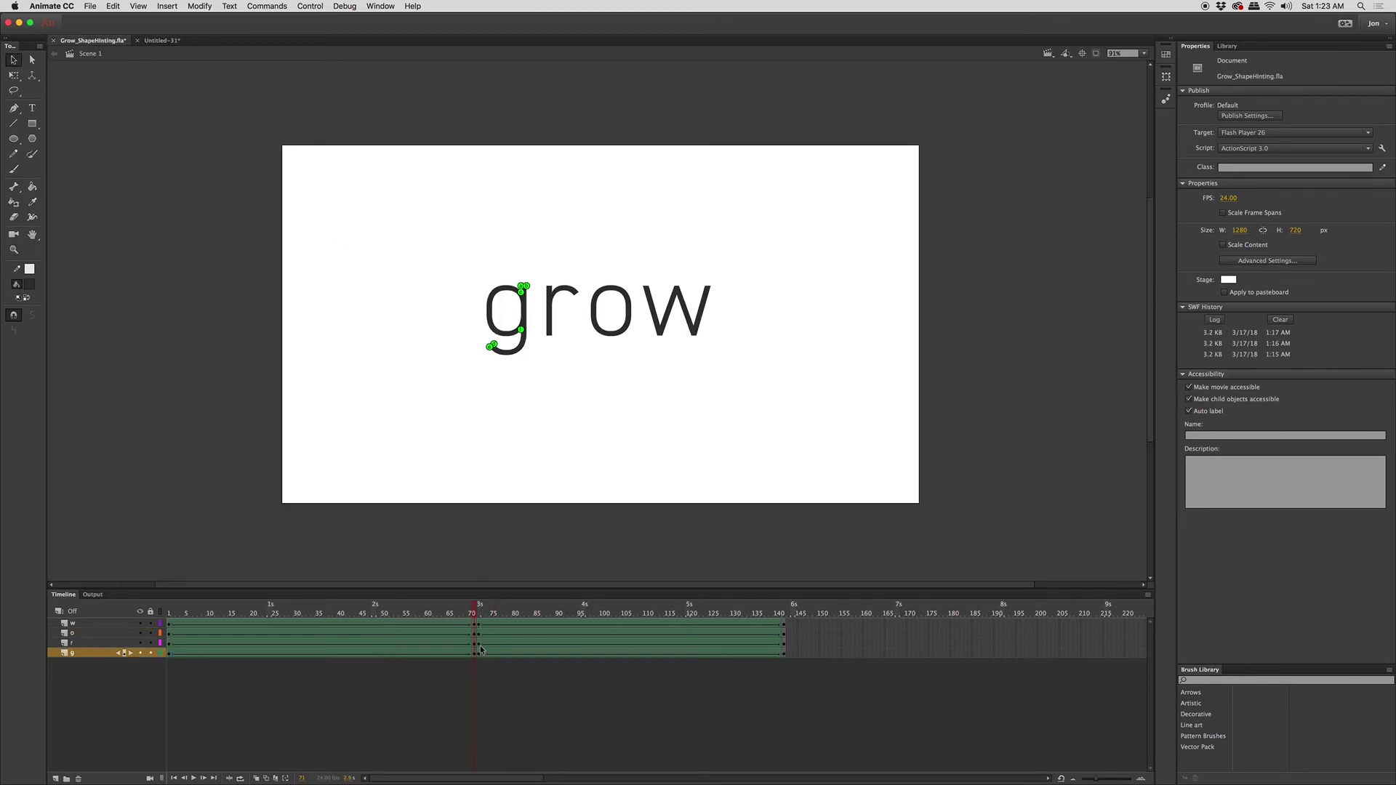
pyautogui.click(480, 644)
pyautogui.click(480, 654)
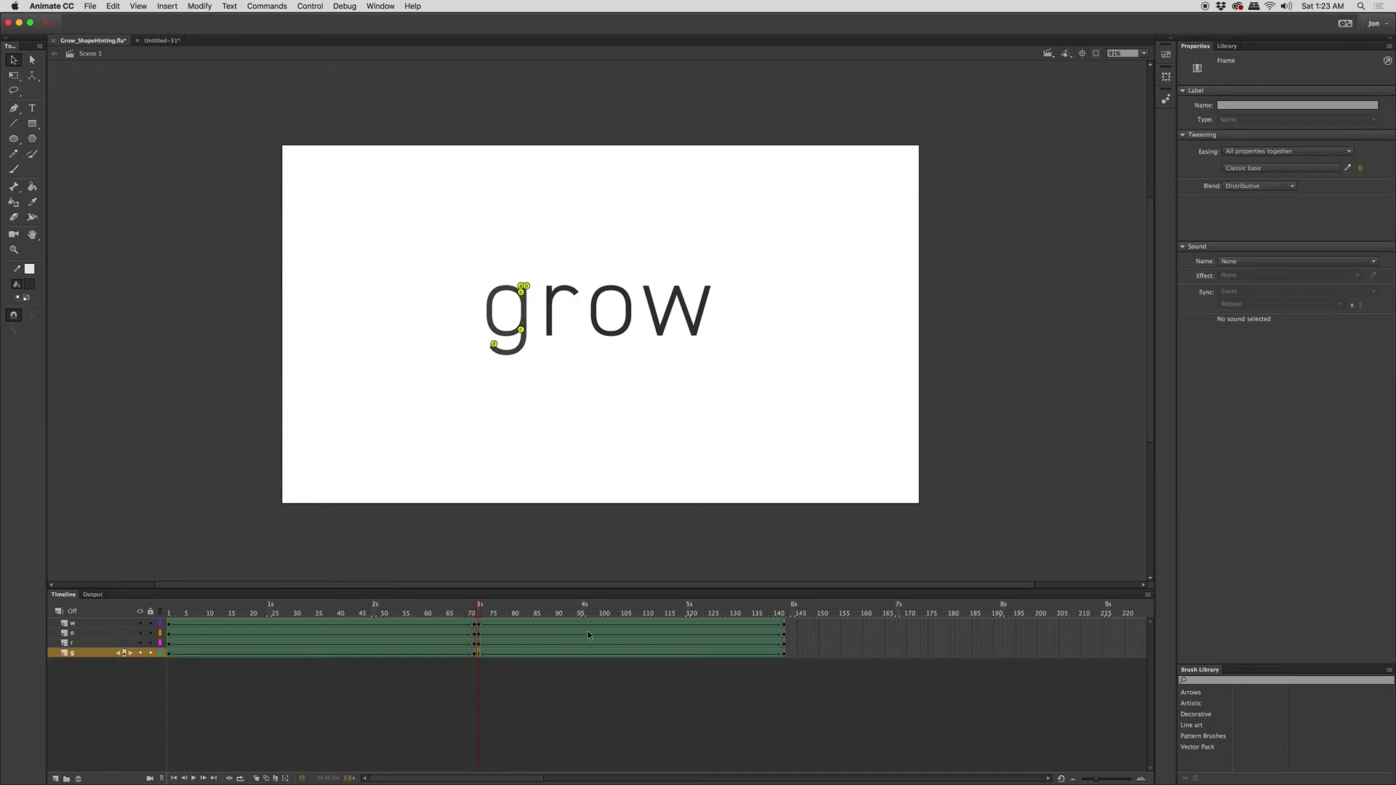
pyautogui.click(783, 649)
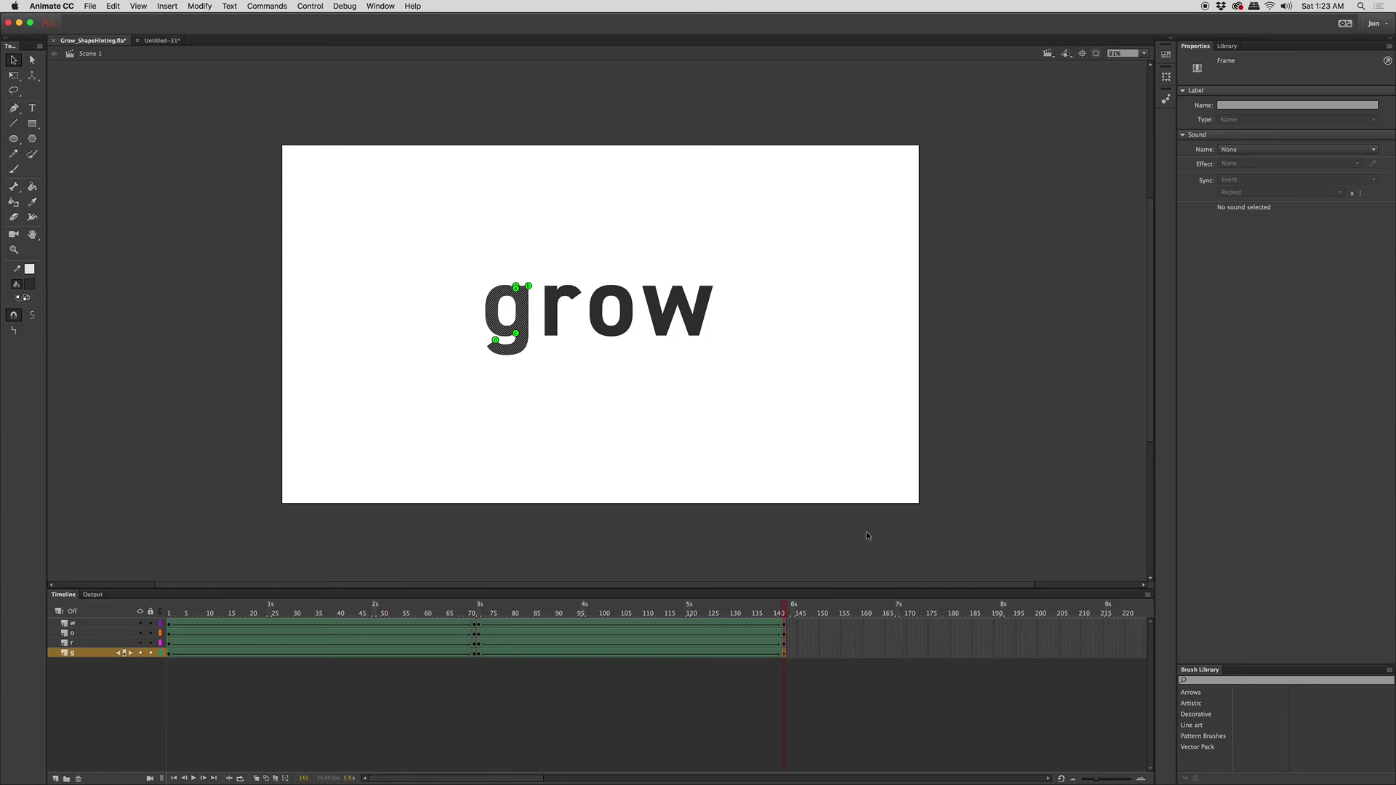